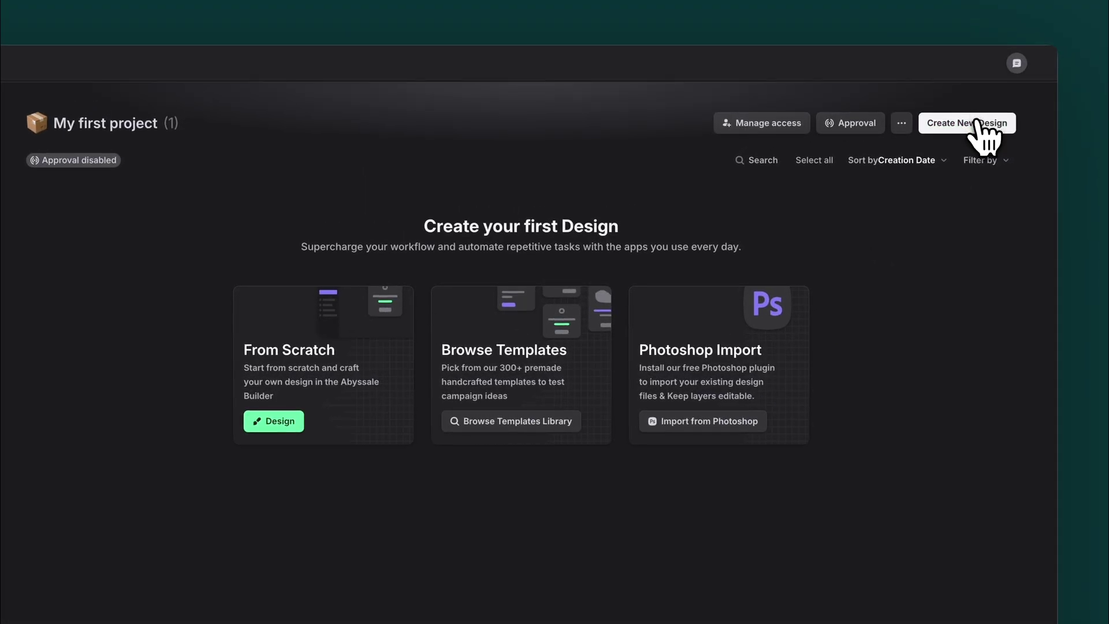
Step: Begin a new design in My first project with Create New Design
left_click(976, 125)
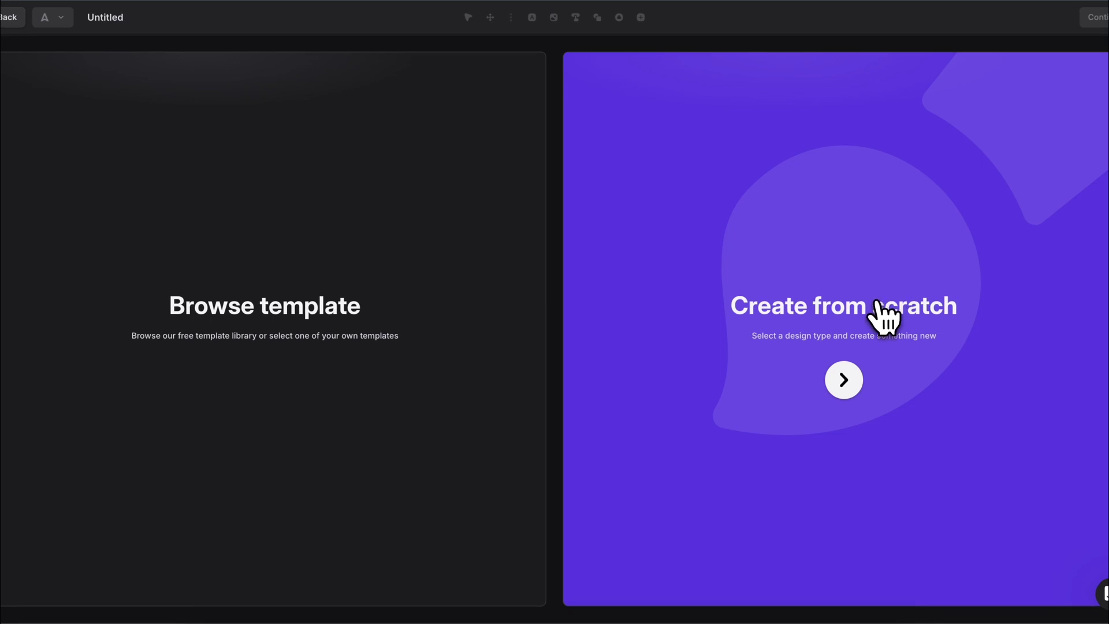
Step: Go to create-from-scratch and compare Animated, Print (Multi formats) and Print (Multi pages), ending on multi-page print
left_click(877, 303)
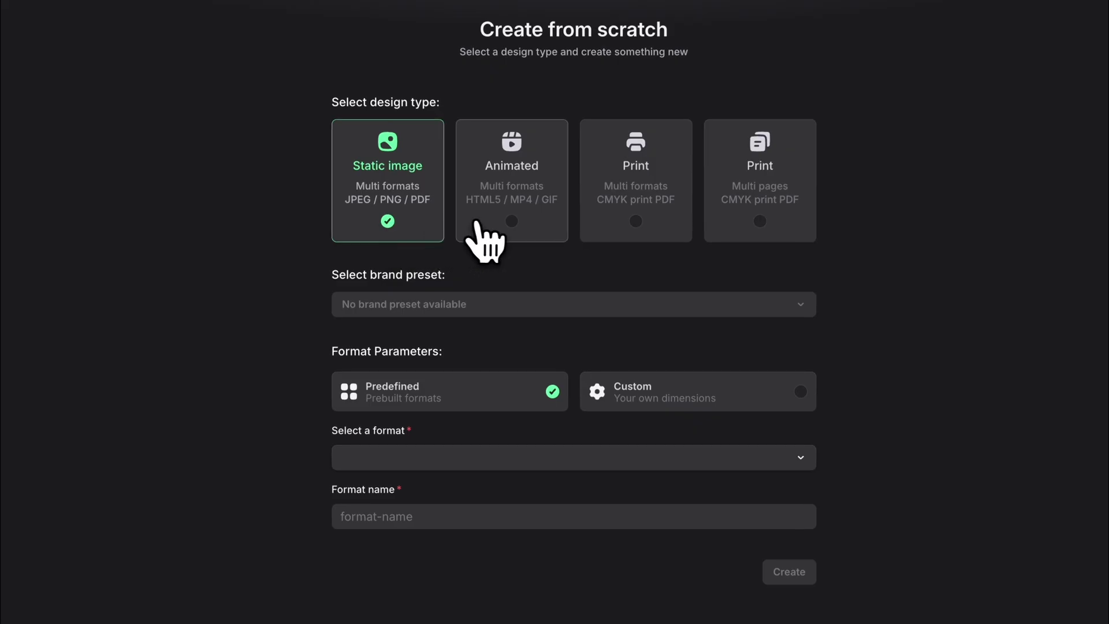
left_click(512, 222)
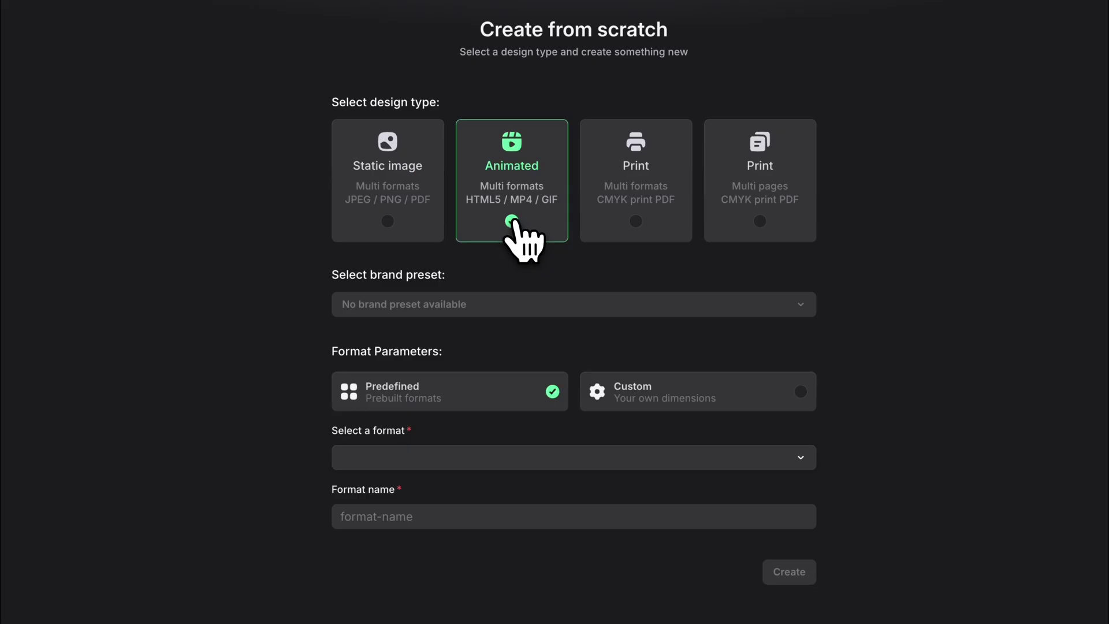
left_click(614, 228)
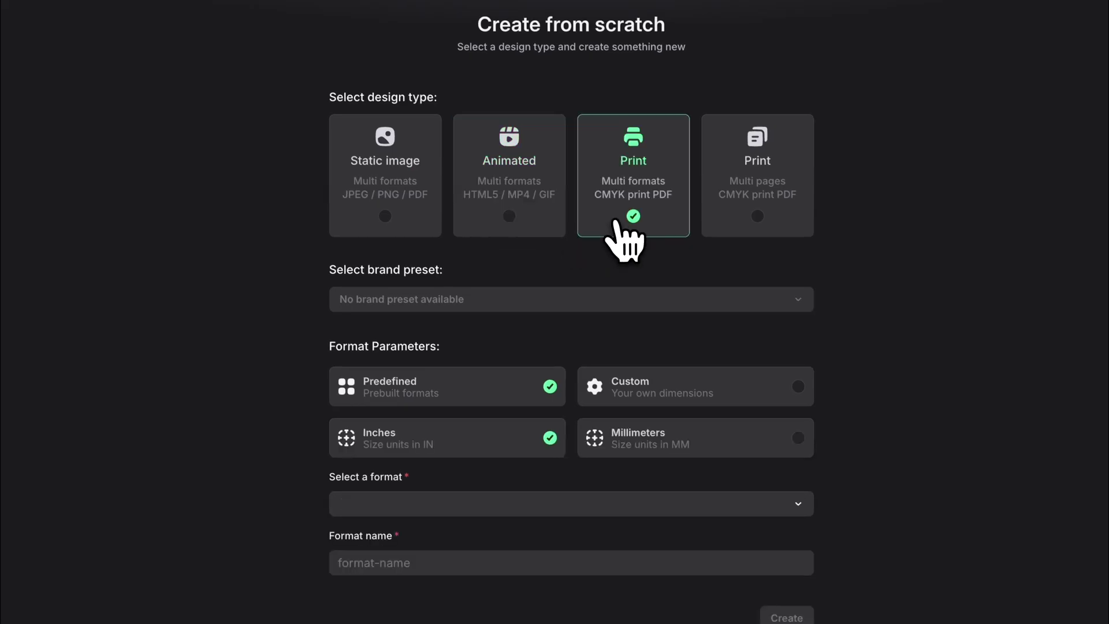
left_click(729, 220)
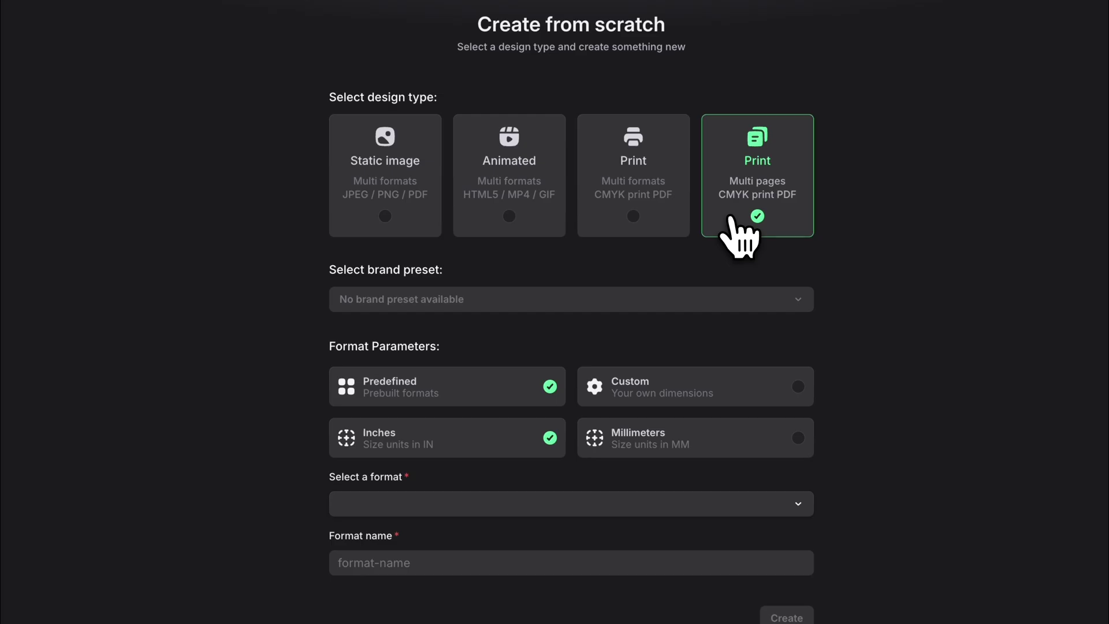
Step: Switch to Static image and pick the predefined Facebook Post (1:1) 1200×1200 format
left_click(411, 212)
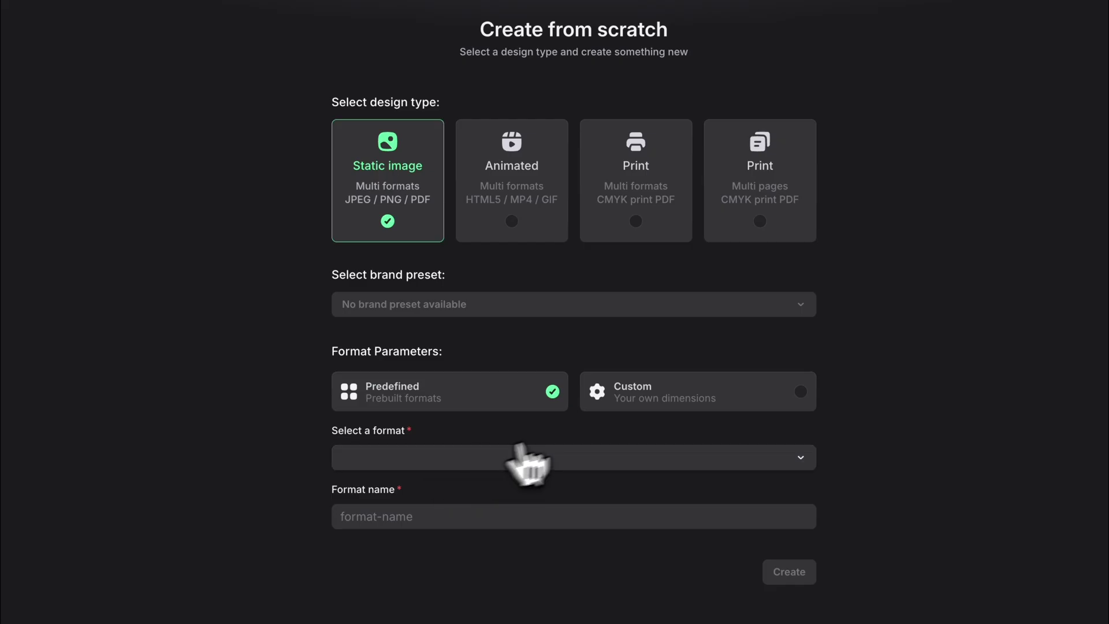
left_click(646, 402)
left_click(457, 403)
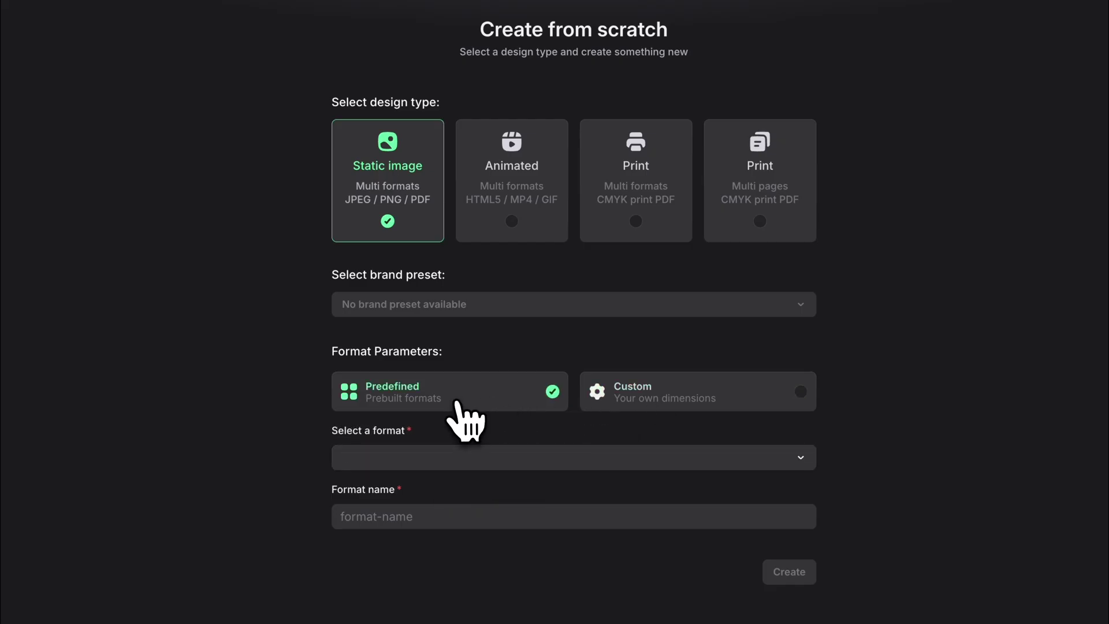
left_click(456, 453)
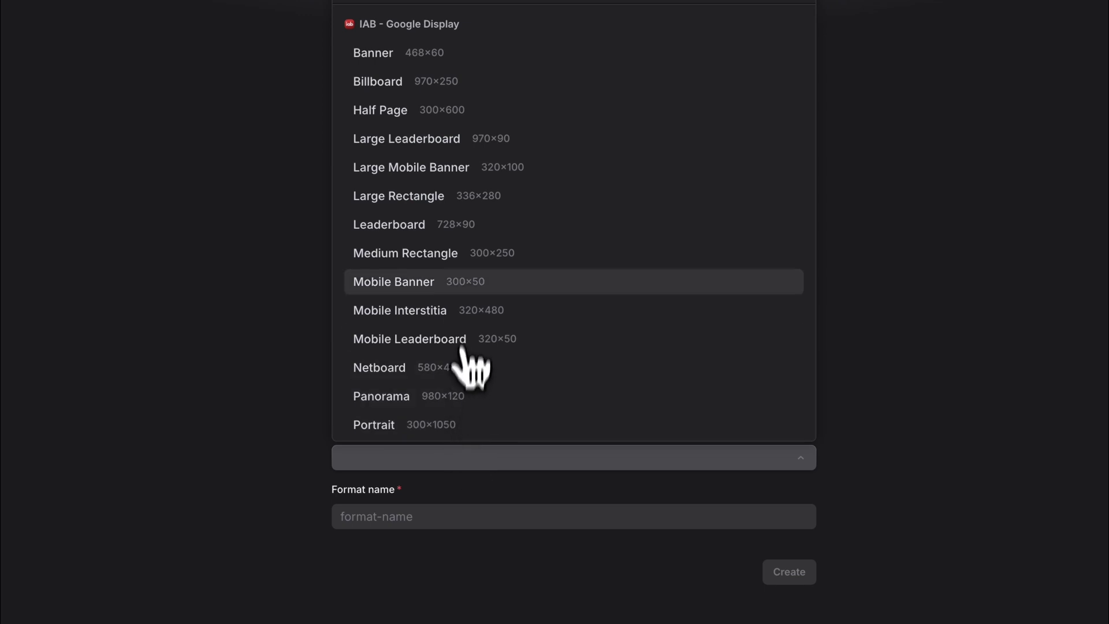
scroll(483, 230, "up", 3)
scroll(512, 173, "up", 2)
left_click(527, 136)
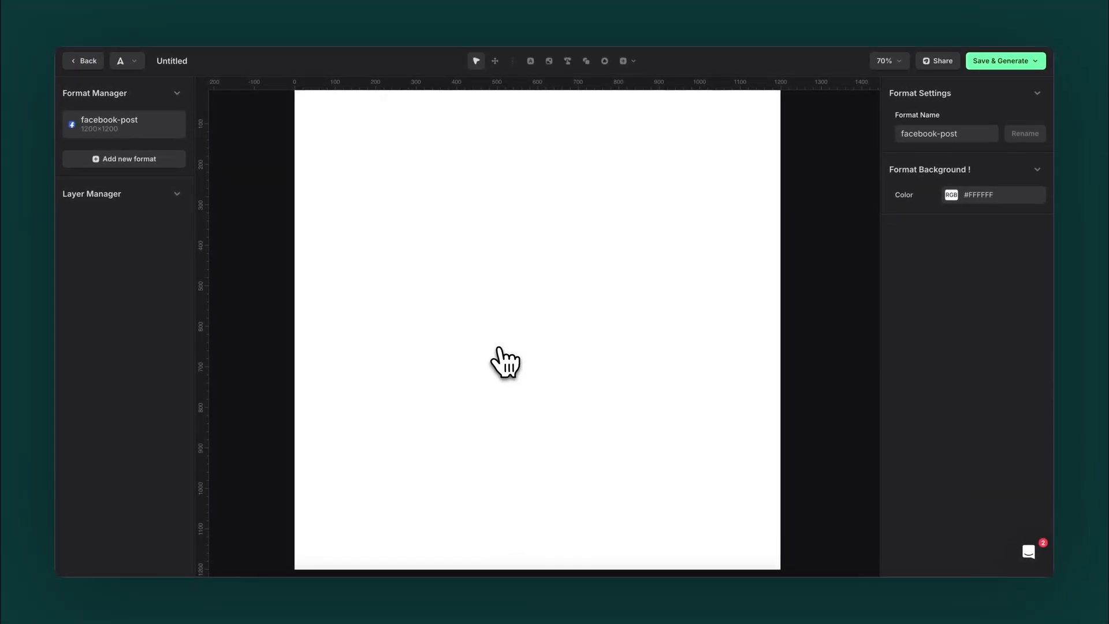
scroll(499, 348, "down", 3)
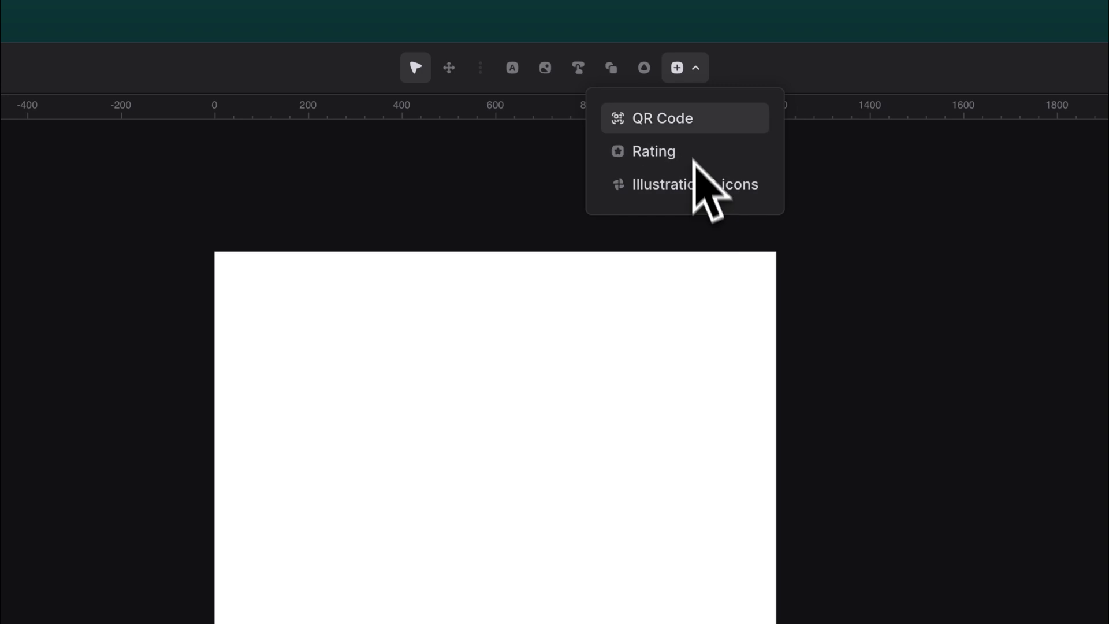
left_click(693, 72)
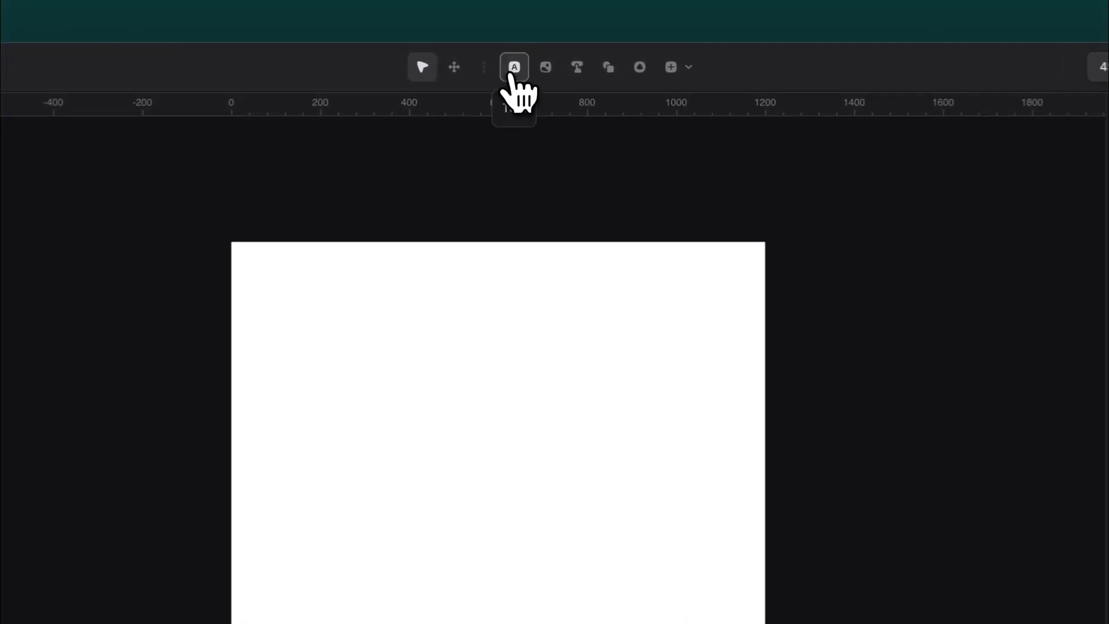
Step: Add a Text box, widen it to the right and move it to the upper left
left_click(531, 62)
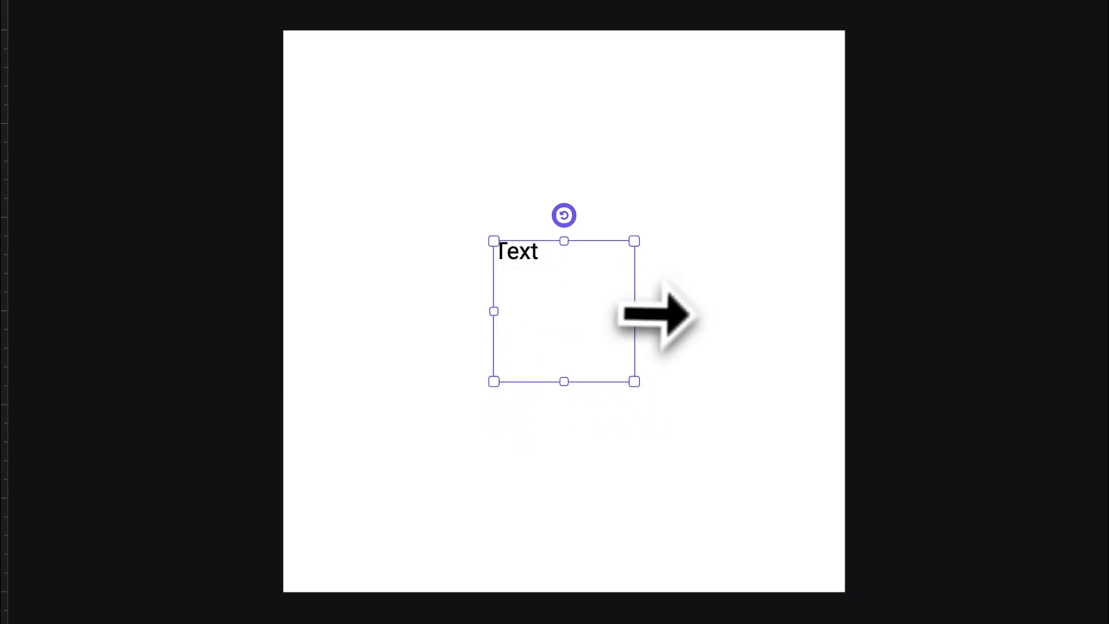
left_click_drag(634, 311, 797, 317)
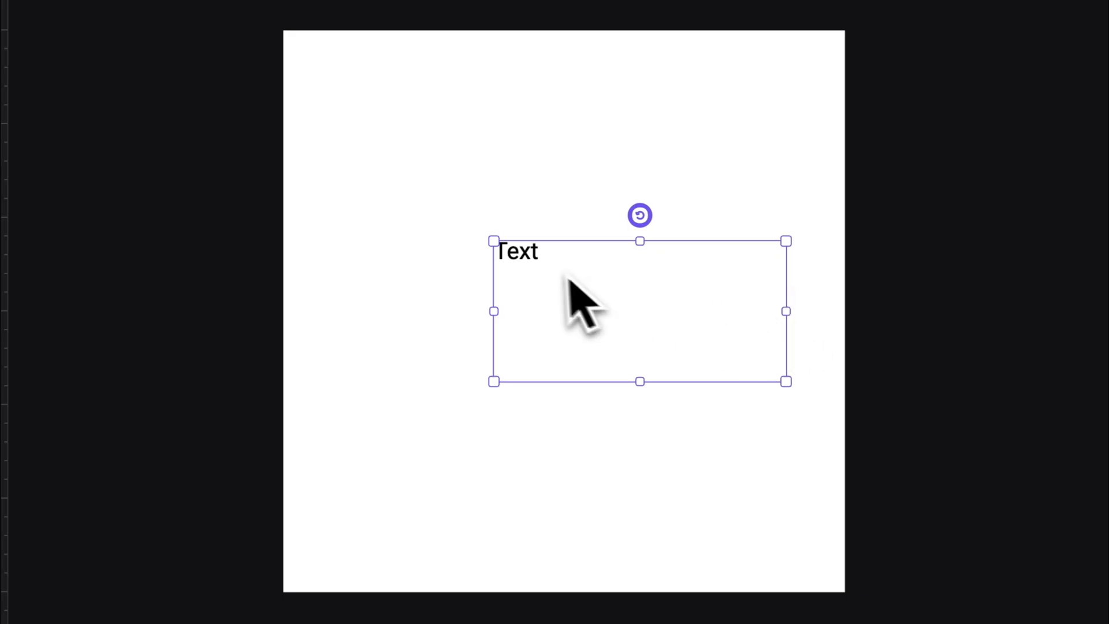
left_click_drag(527, 255, 391, 116)
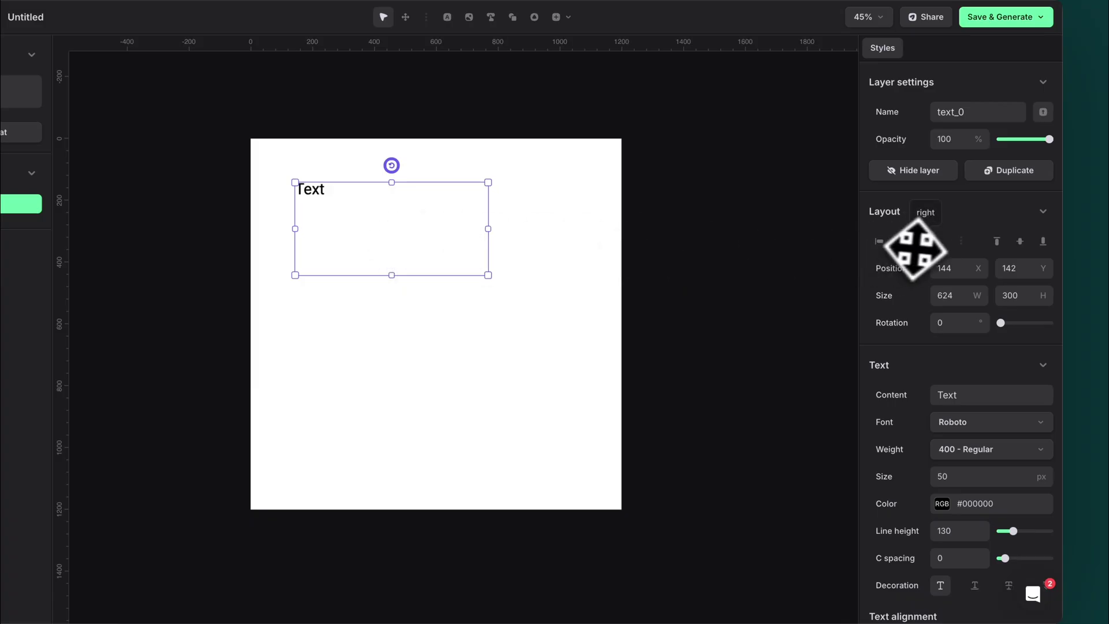
scroll(928, 270, "down", 1)
scroll(928, 269, "down", 2)
scroll(924, 270, "down", 1)
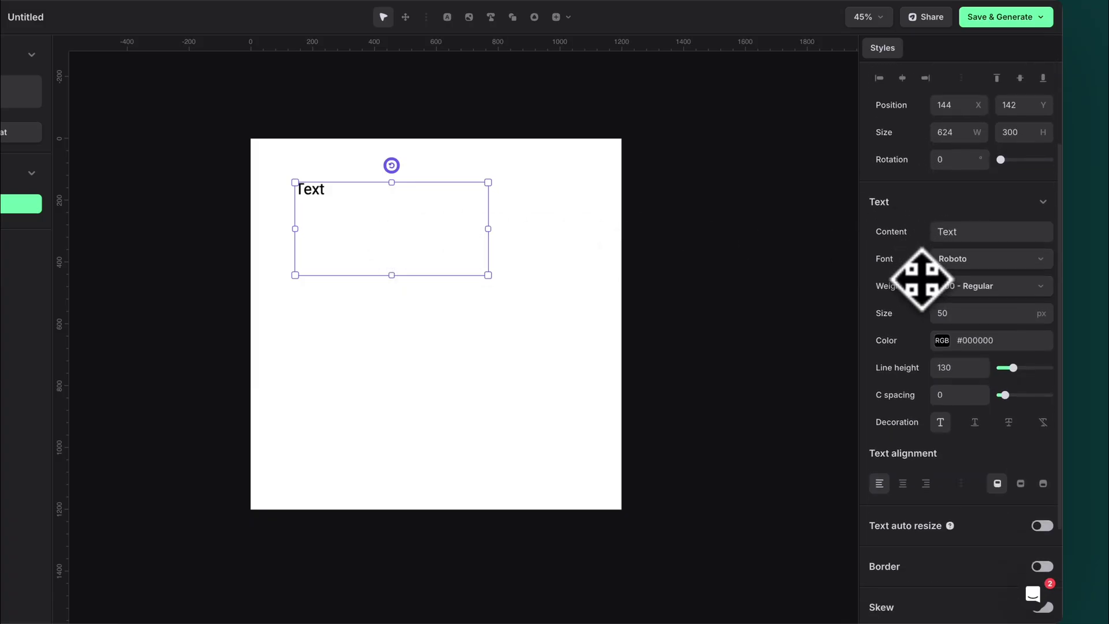
scroll(921, 270, "down", 1)
scroll(919, 270, "down", 1)
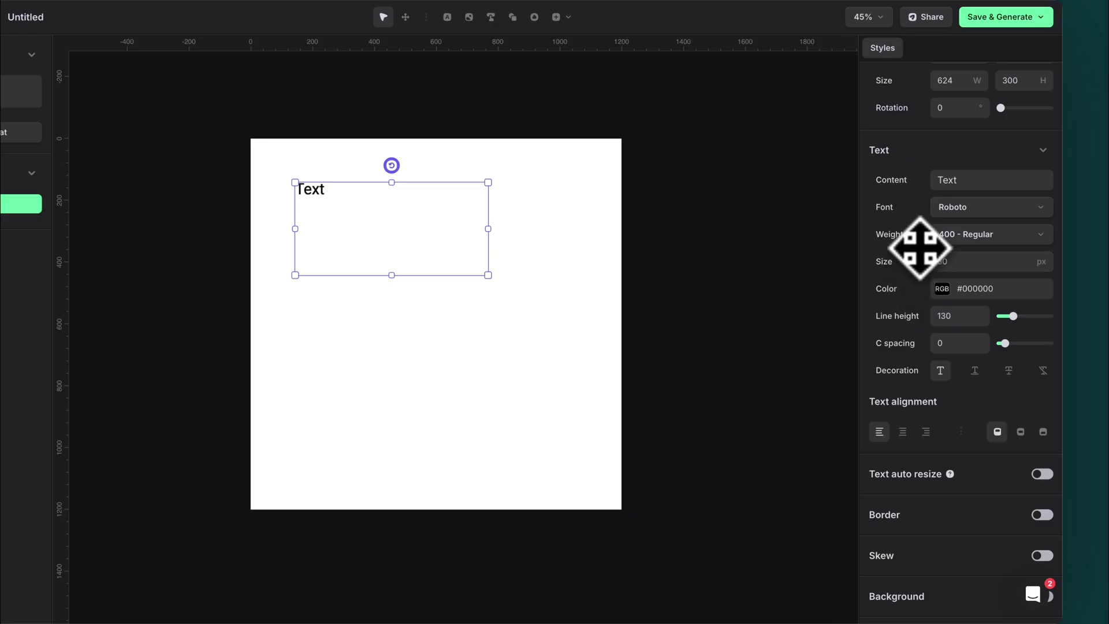
Step: Keep Roboto Regular for the text and lower its line height to 114
left_click(981, 211)
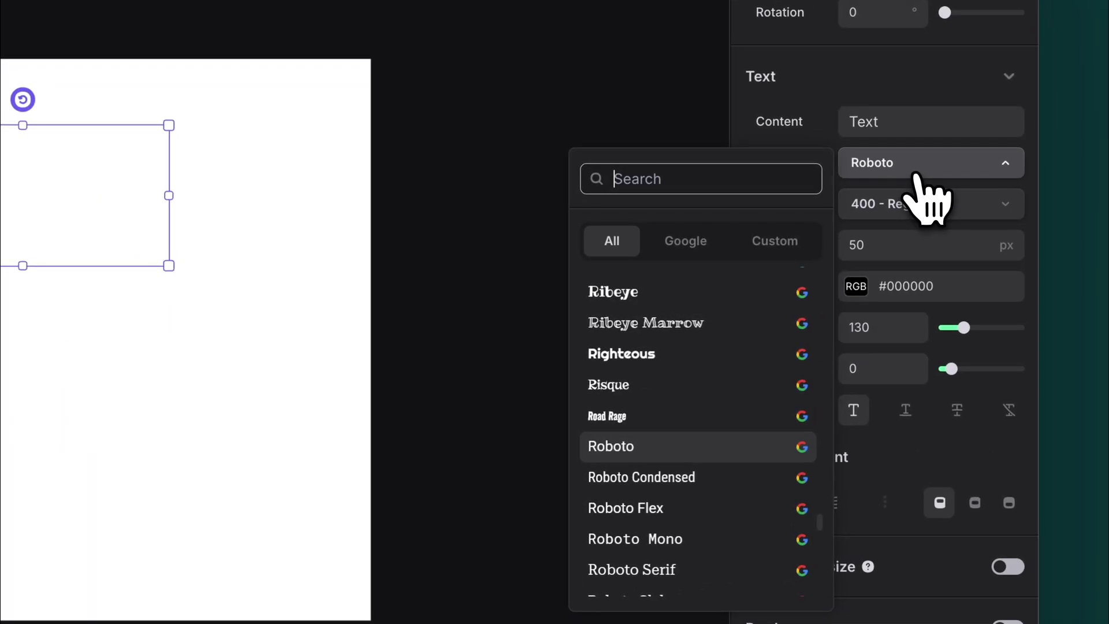
left_click(922, 179)
left_click(918, 205)
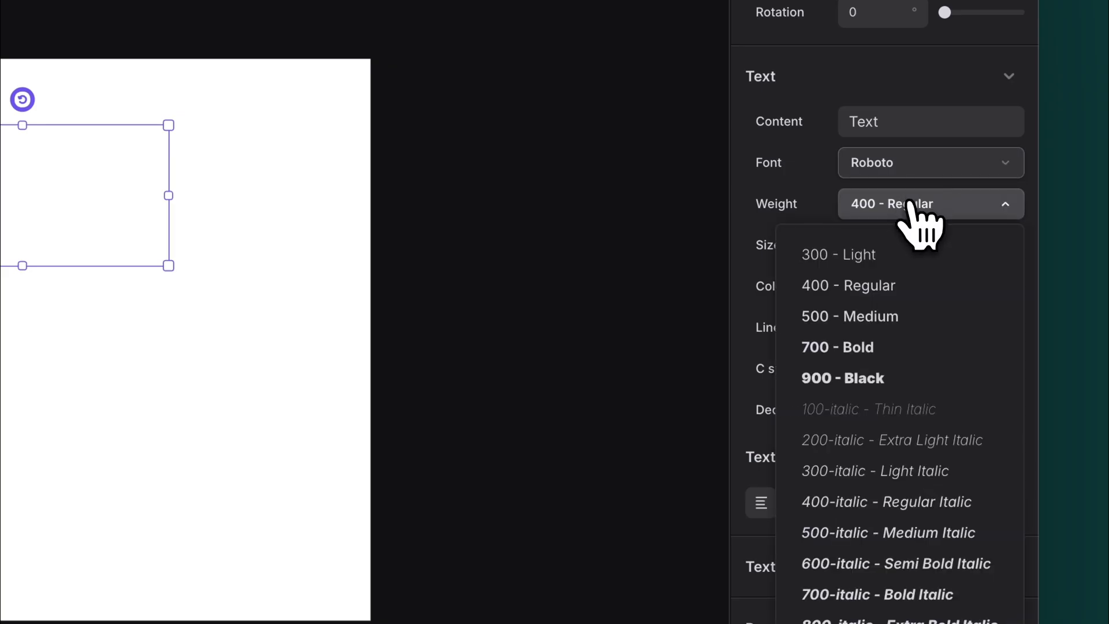
left_click(908, 202)
scroll(815, 243, "down", 2)
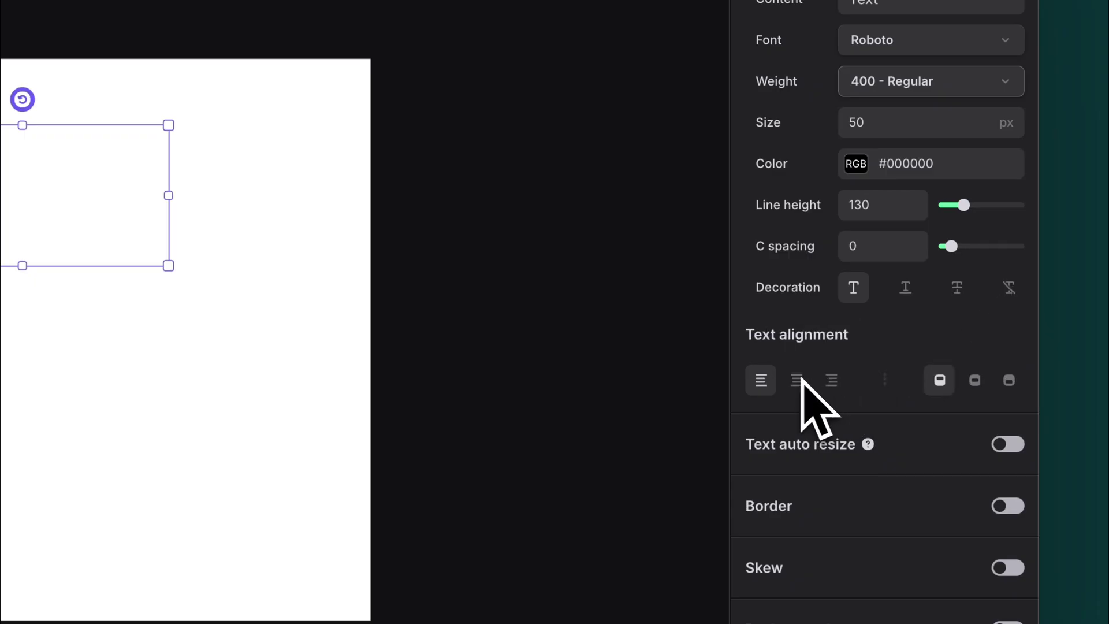
scroll(918, 448, "down", 1)
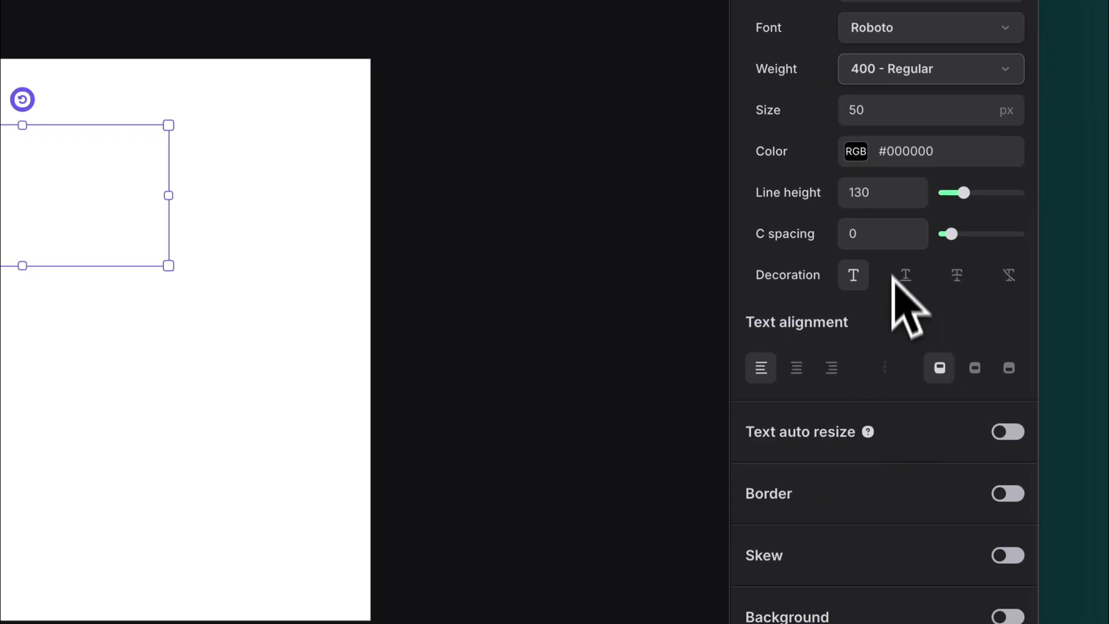
left_click_drag(963, 197, 962, 197)
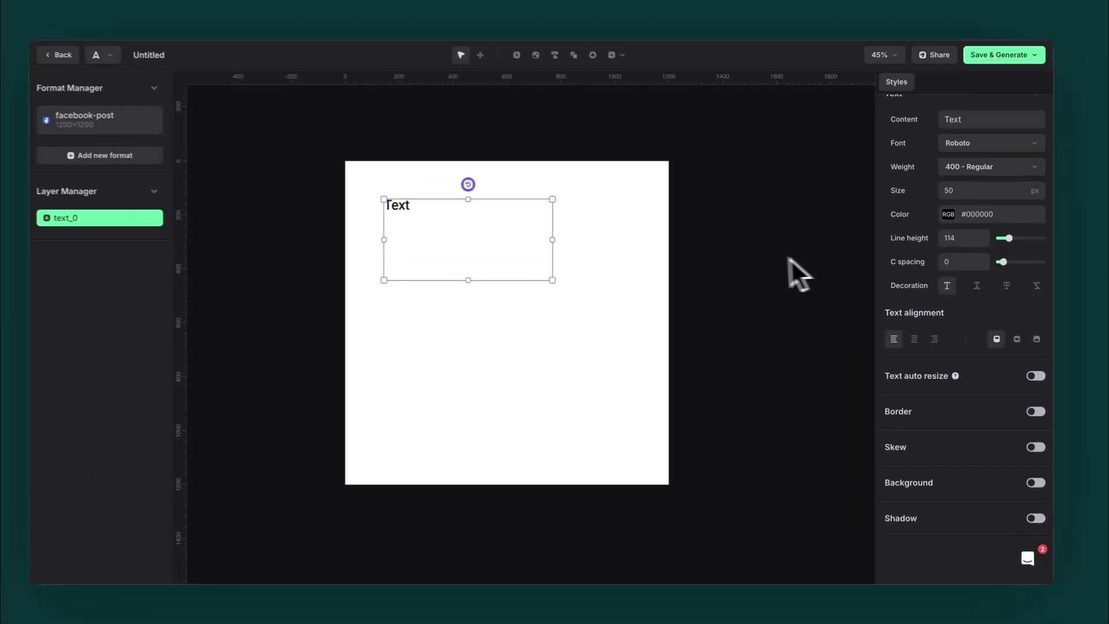
left_click(760, 258)
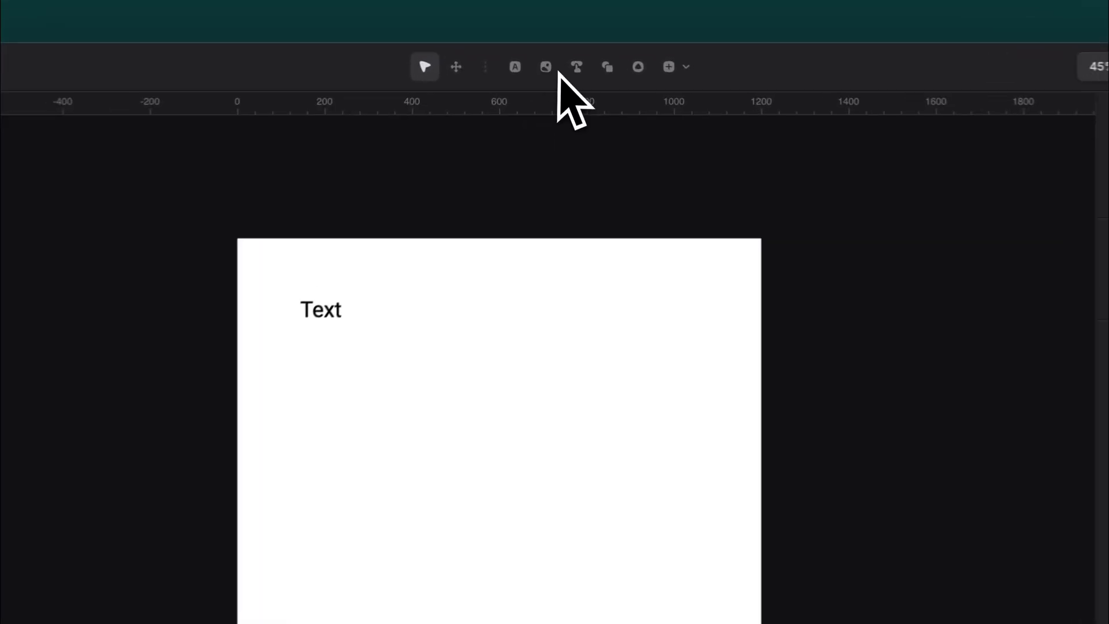
Step: Add an image placeholder, shift it left, and browse the Pexels stock library
left_click(549, 61)
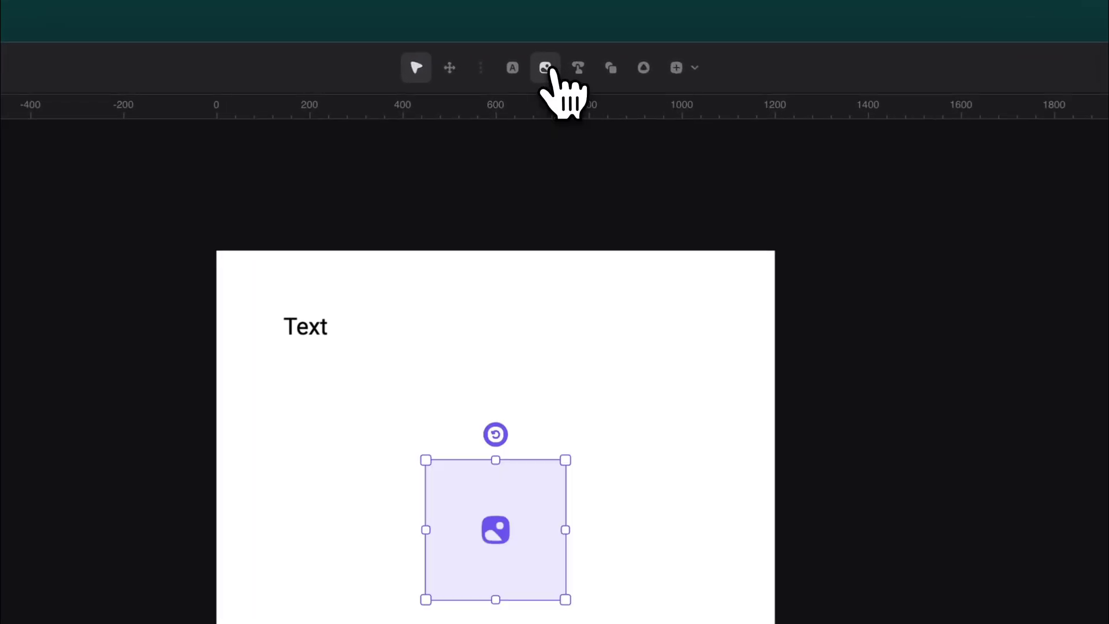
left_click_drag(495, 532, 340, 564)
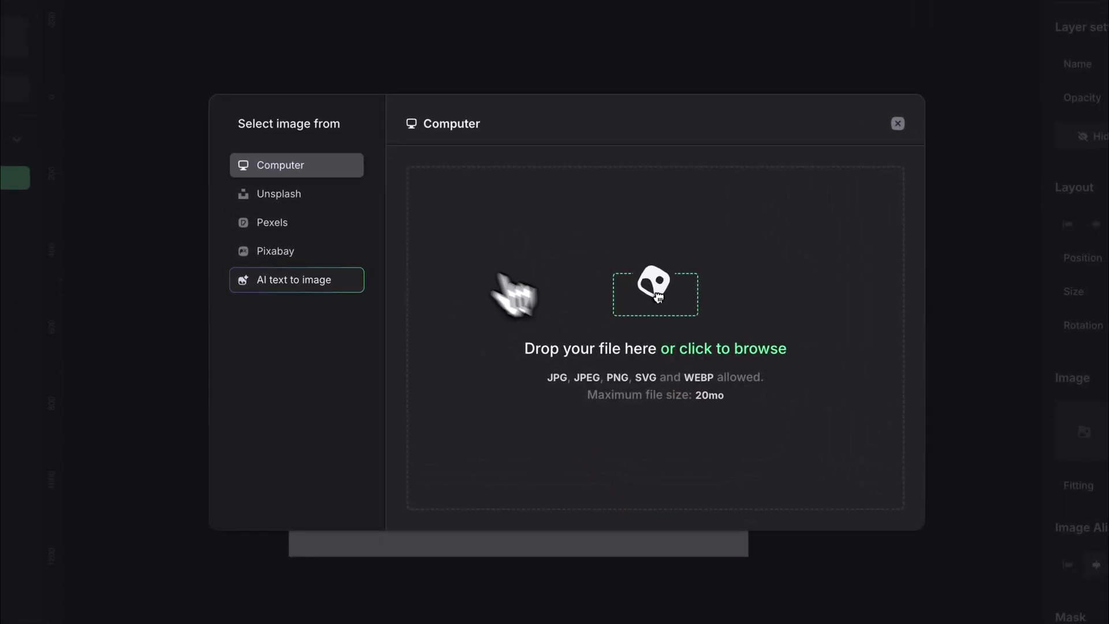
left_click(291, 197)
left_click(289, 224)
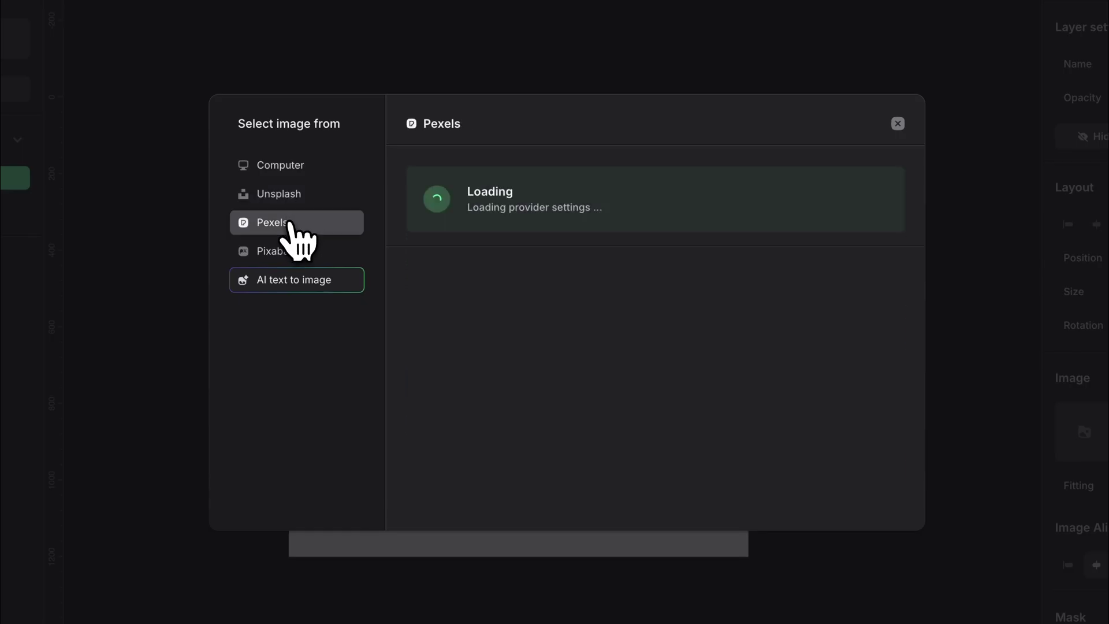
Step: Try Pixabay and AI text-to-image, then show Unsplash's Nature photos
left_click(296, 253)
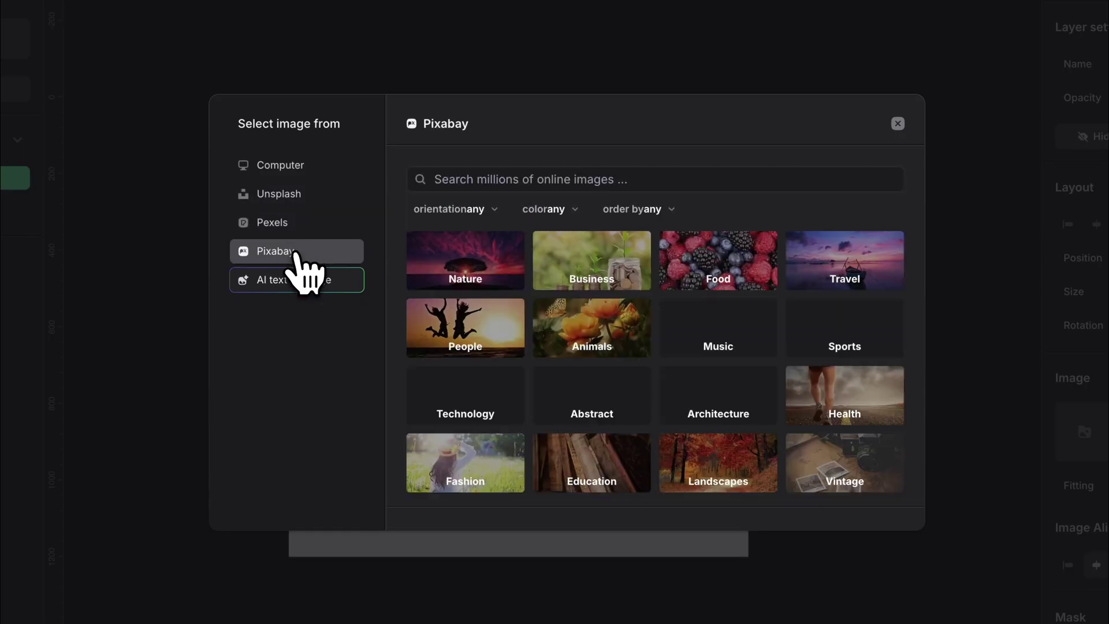
left_click(298, 281)
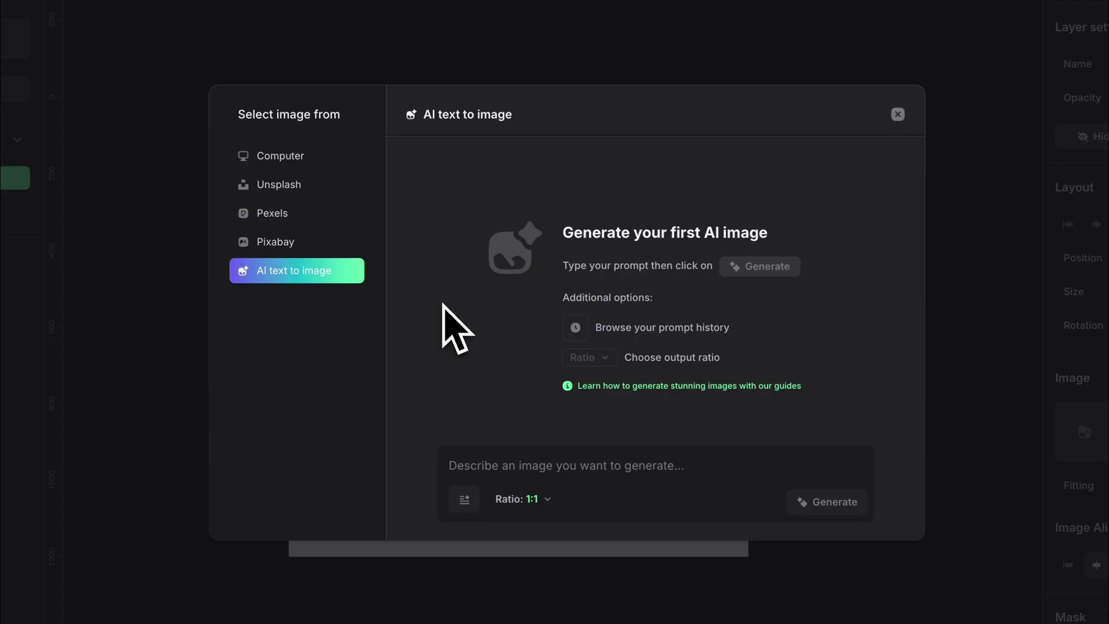
left_click(315, 192)
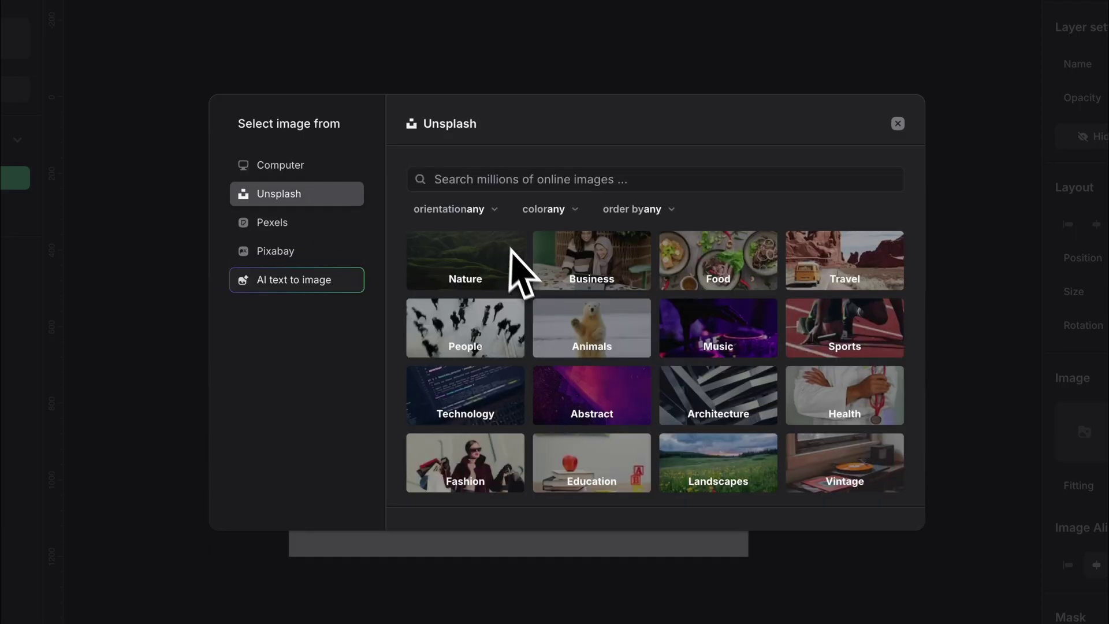
left_click(495, 280)
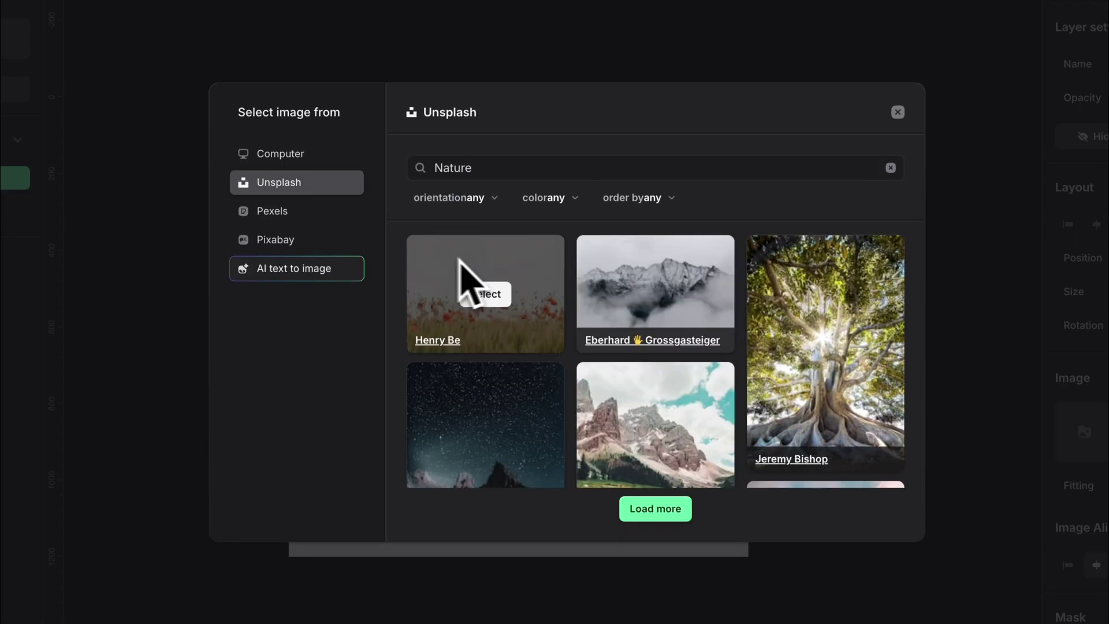
Step: Place the Henry Be poppy photo, toggle Cover/Contain fitting, stretch the frame taller, and inspect Auto focus
left_click(507, 291)
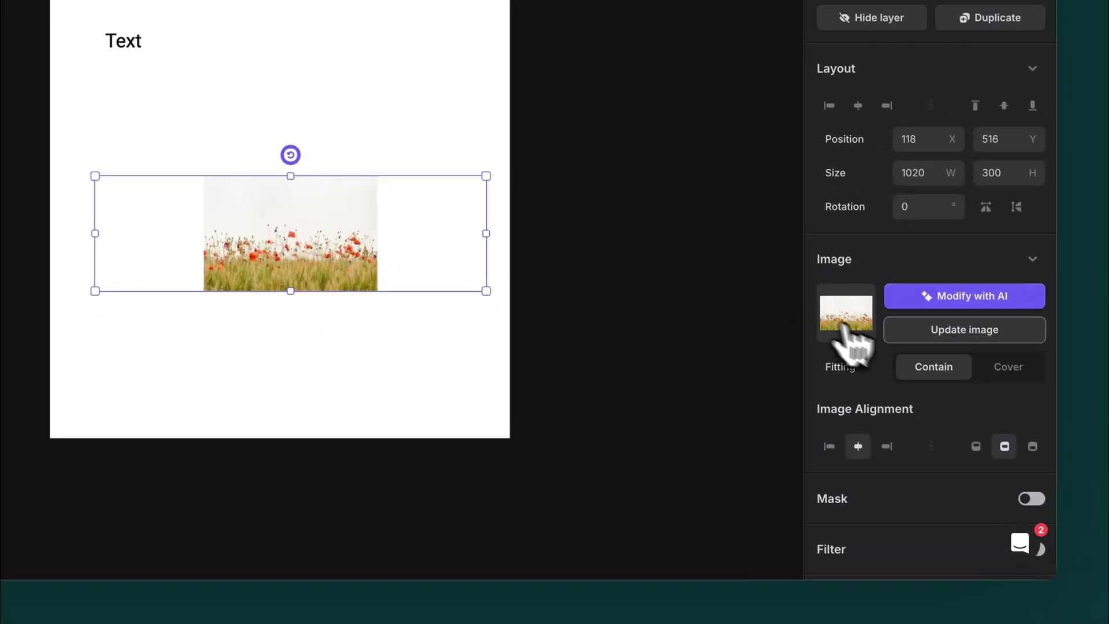
left_click(1022, 375)
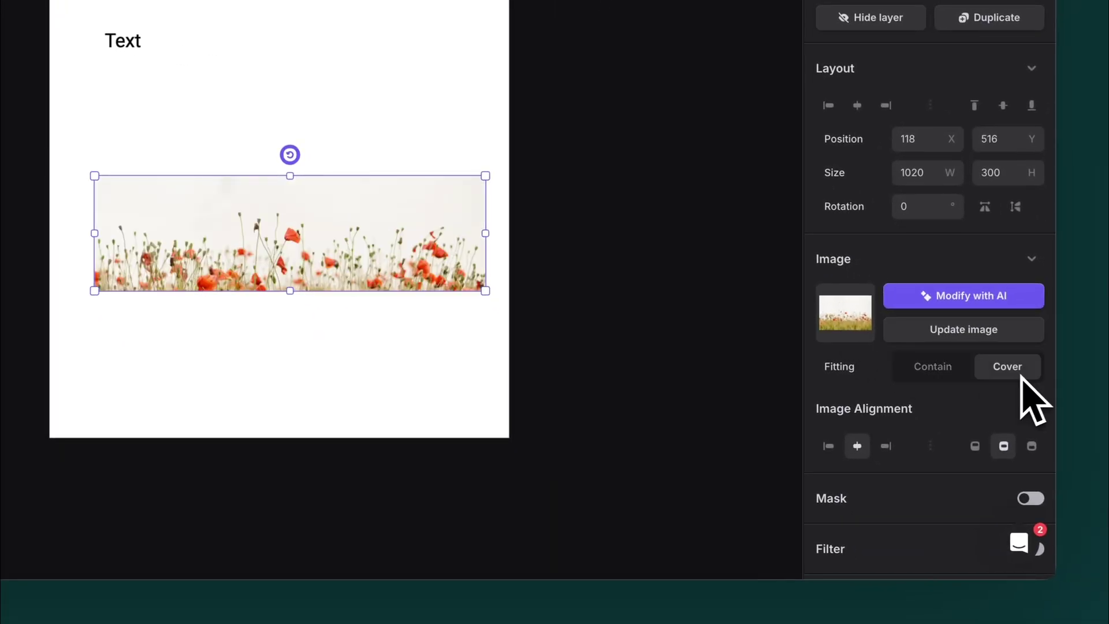
left_click(932, 370)
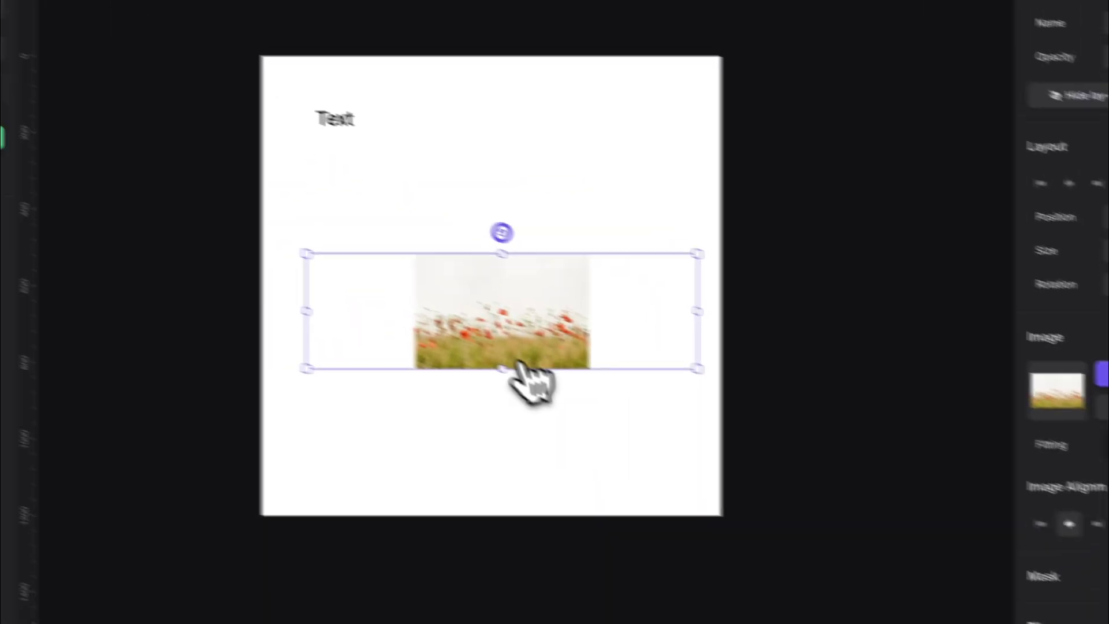
left_click_drag(584, 399, 582, 479)
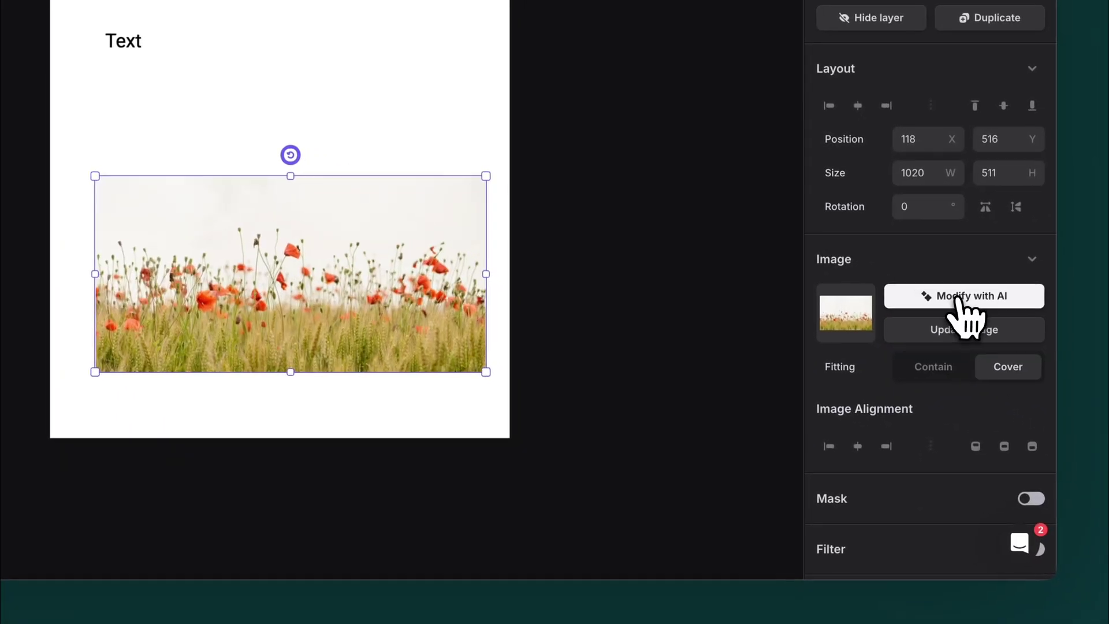
left_click(956, 300)
left_click(321, 130)
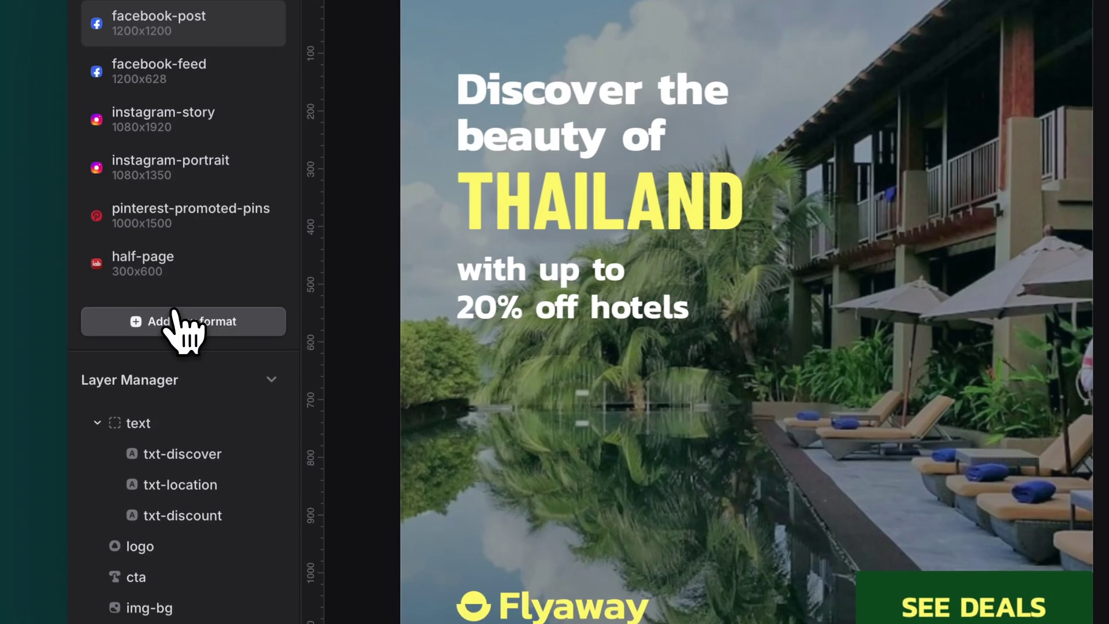
Step: Add an IAB Large Rectangle 336x280 format, then edit the text group's Auto Layout gap
left_click(173, 317)
left_click(462, 366)
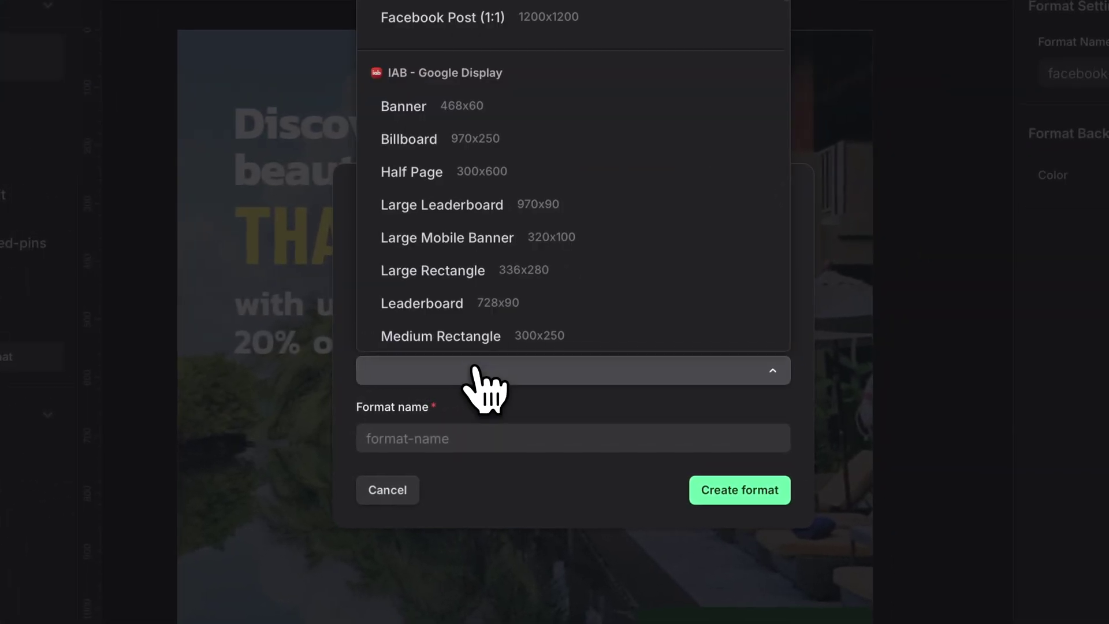
left_click(477, 261)
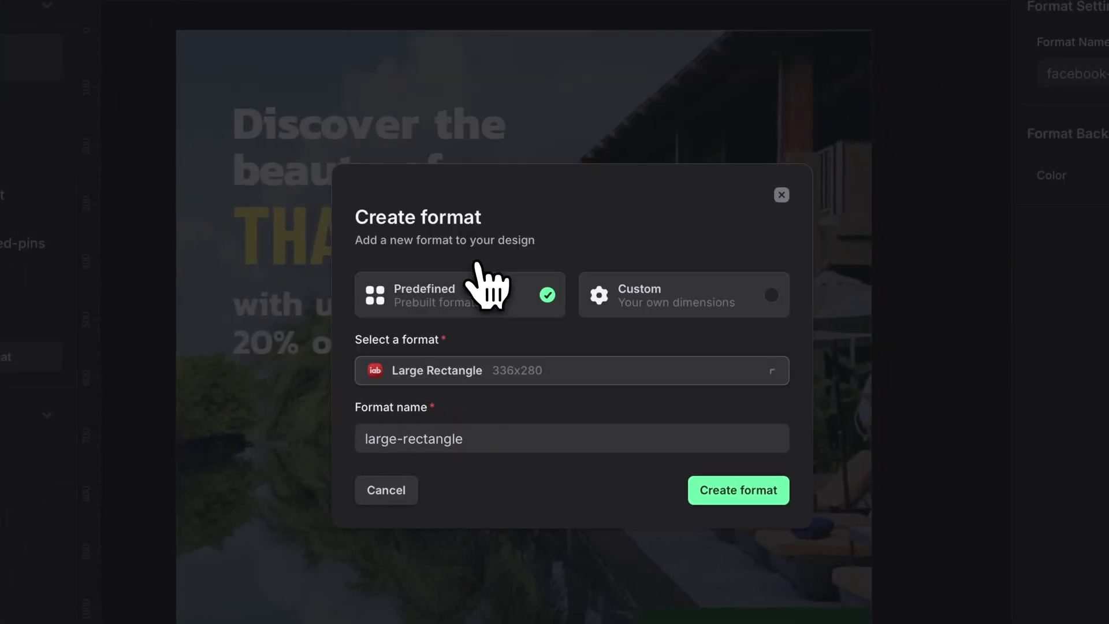
left_click(716, 491)
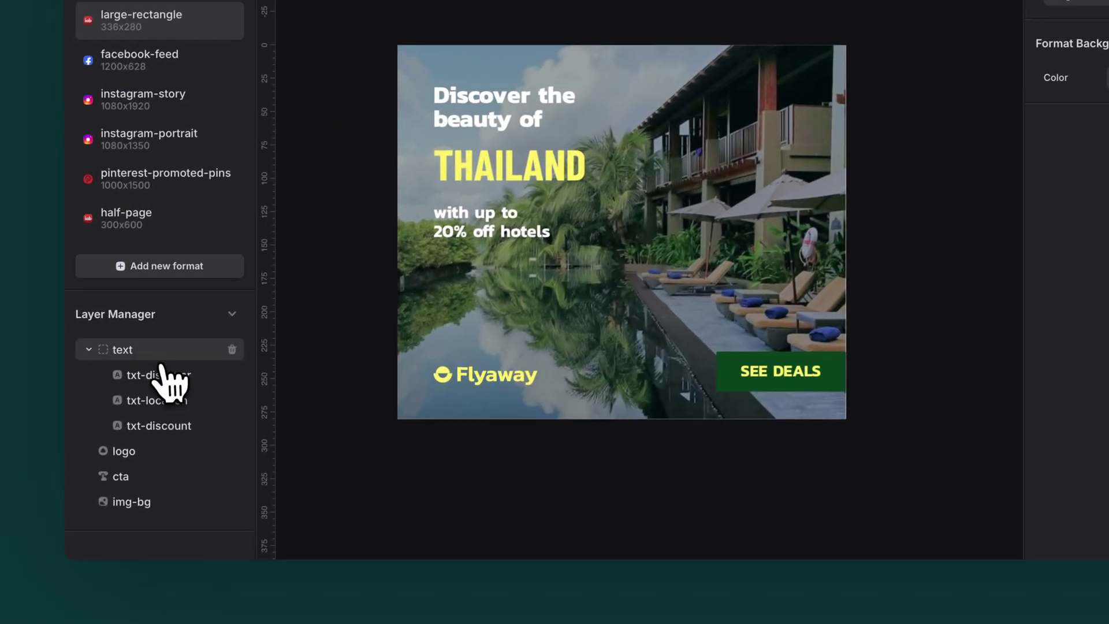
left_click(54, 436)
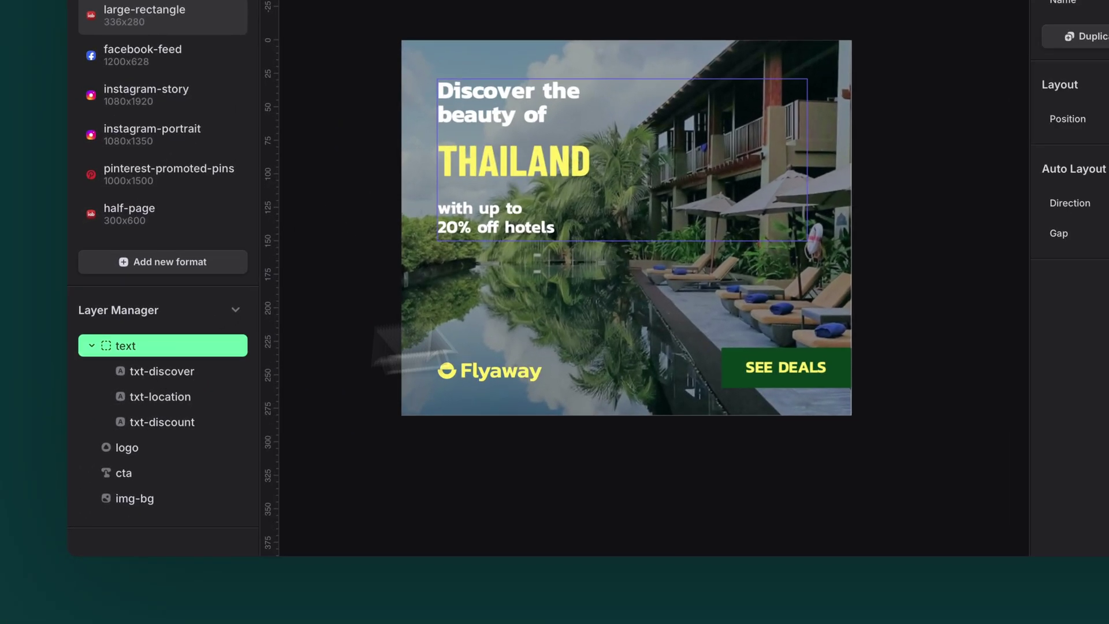
double_click(903, 324)
Step: Enter a gap of 7, turn on style sync, and recolour THAILAND purple (#BD67FF)
type("7")
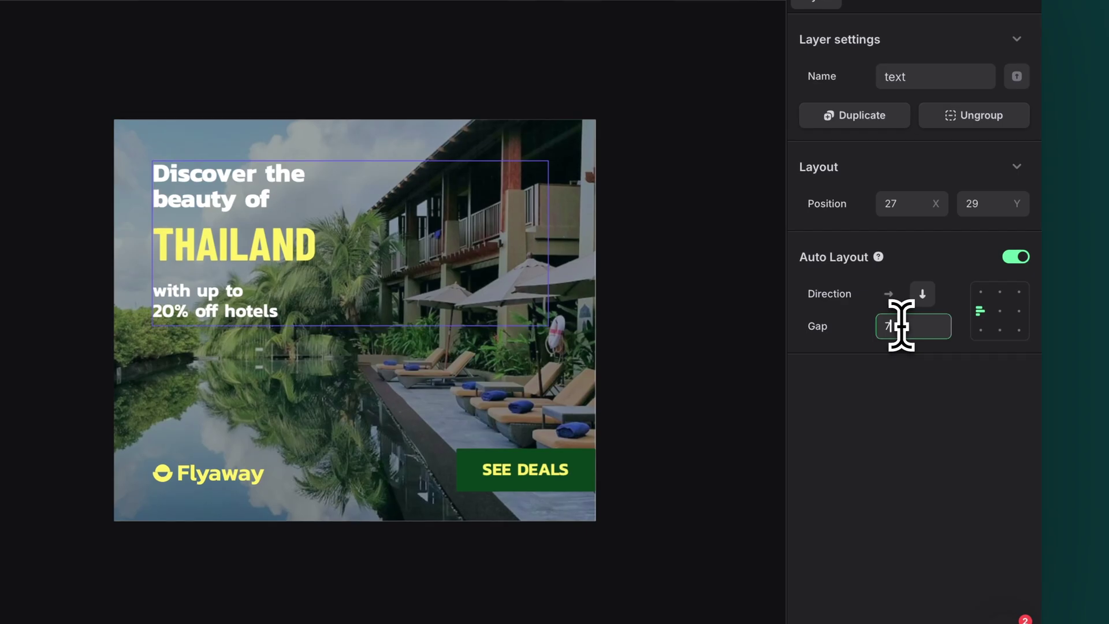
left_click(664, 284)
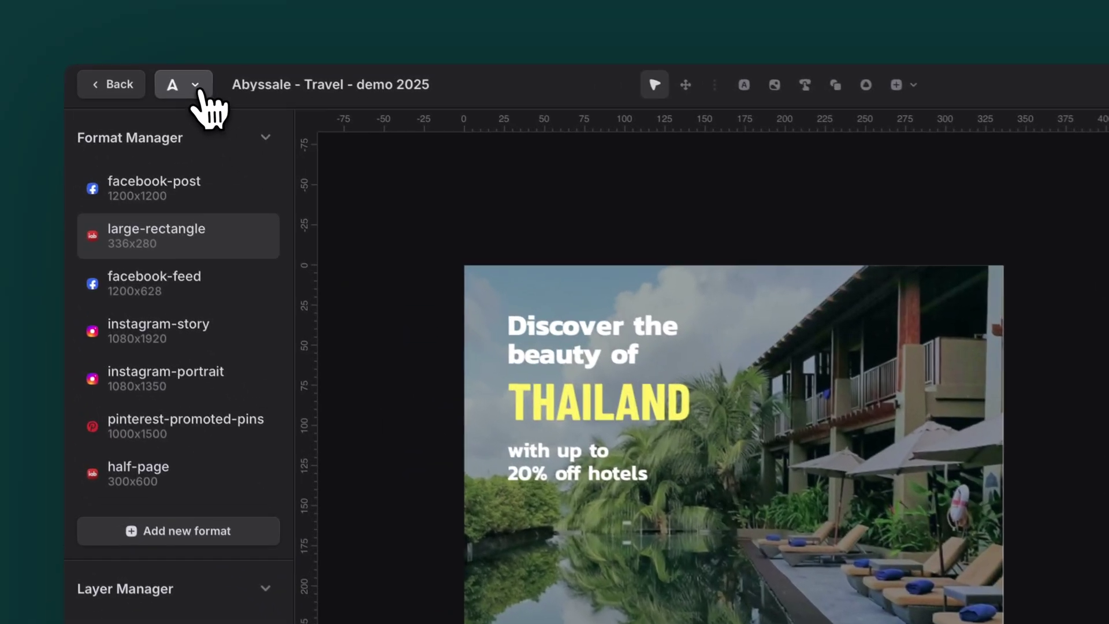
left_click(196, 88)
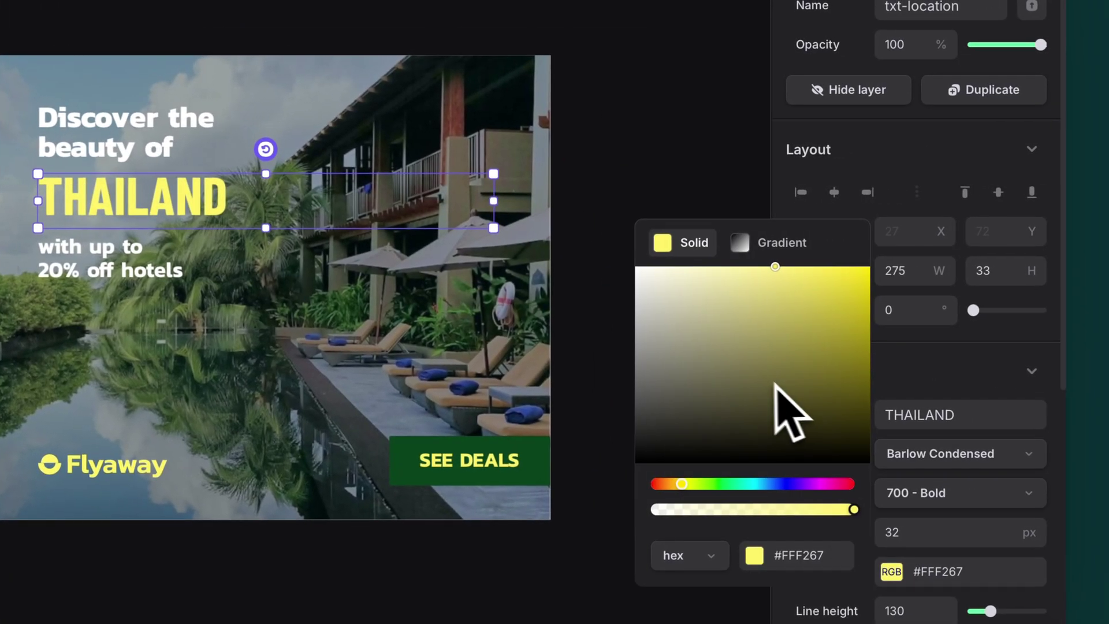
left_click_drag(760, 483, 806, 484)
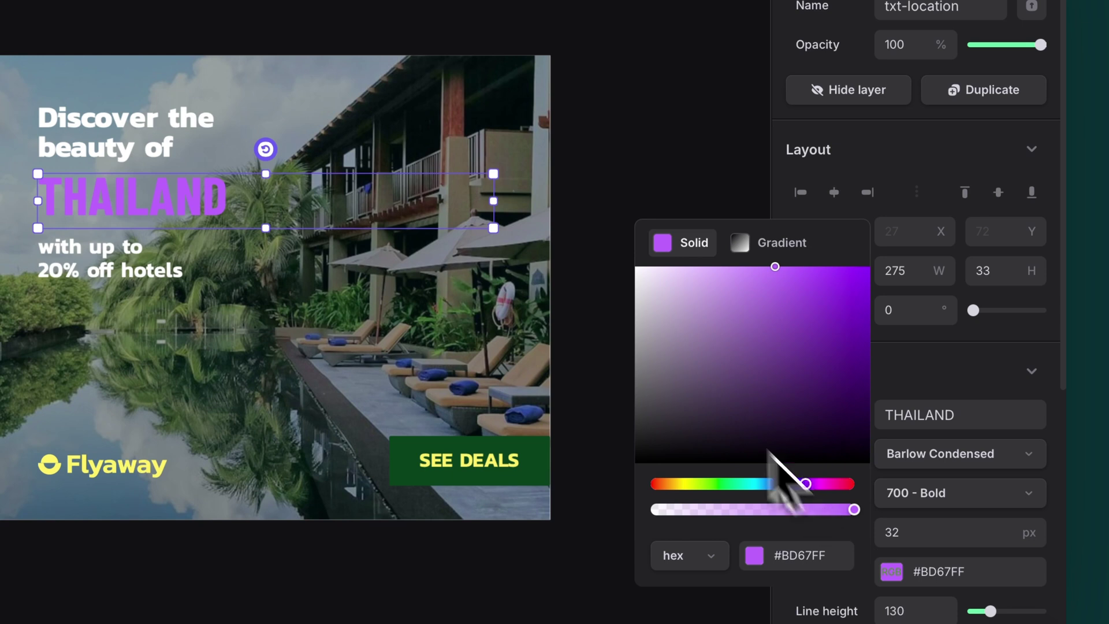
Step: Deselect THAILAND and check the purple headline in the instagram-story format
left_click(695, 133)
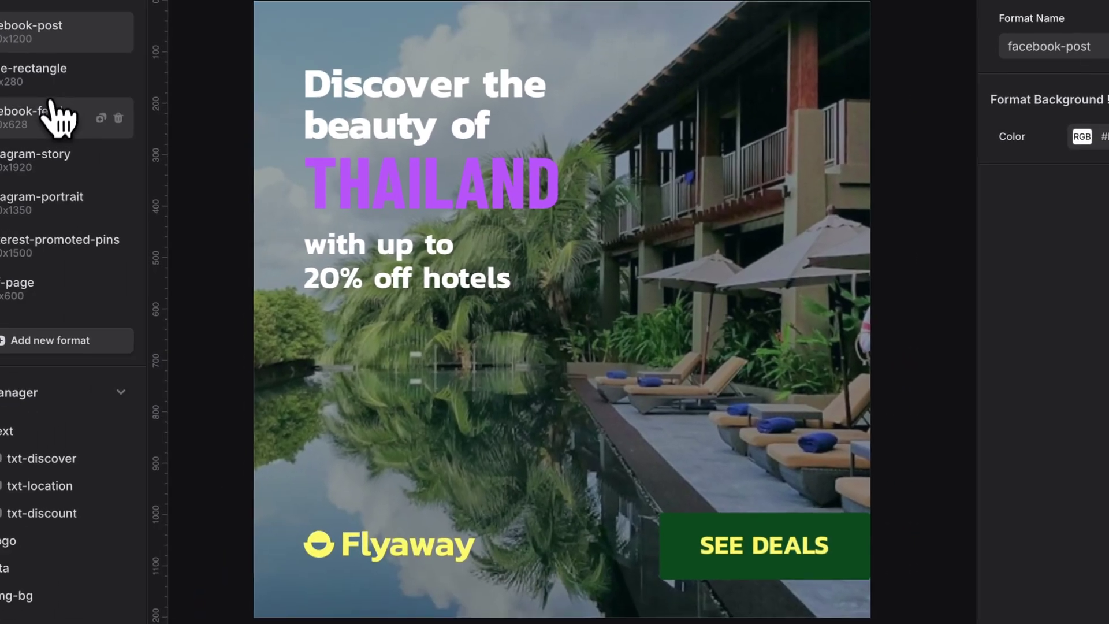
left_click(58, 116)
left_click(45, 169)
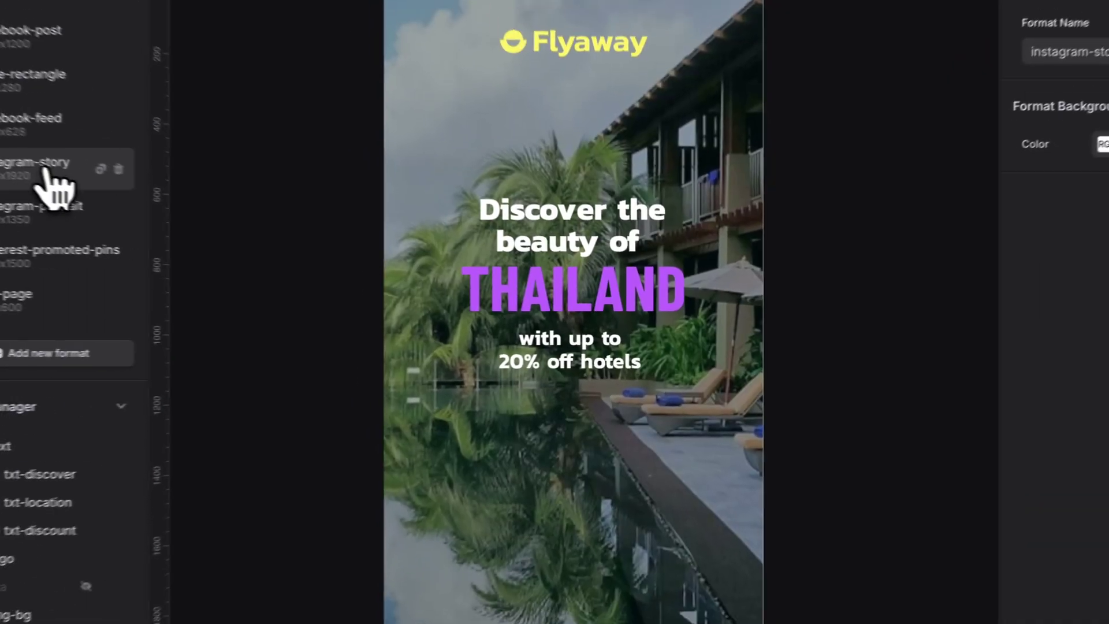
Step: In the large-rectangle format, enable Auto focus with the Generic model on the img-bg layer
left_click(102, 113)
left_click(87, 591)
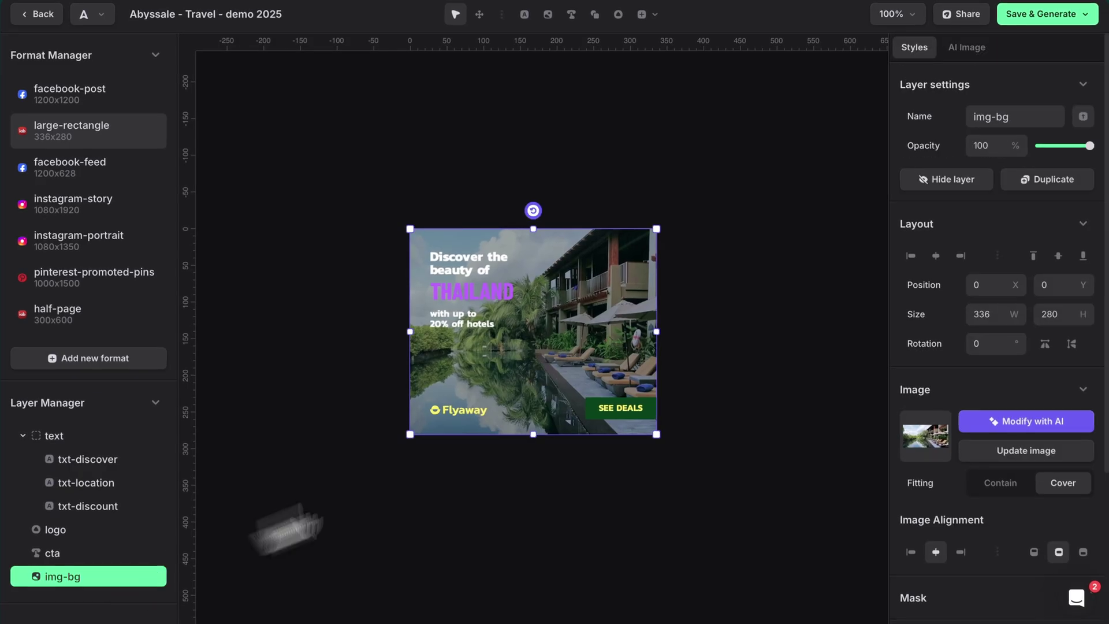
left_click(845, 138)
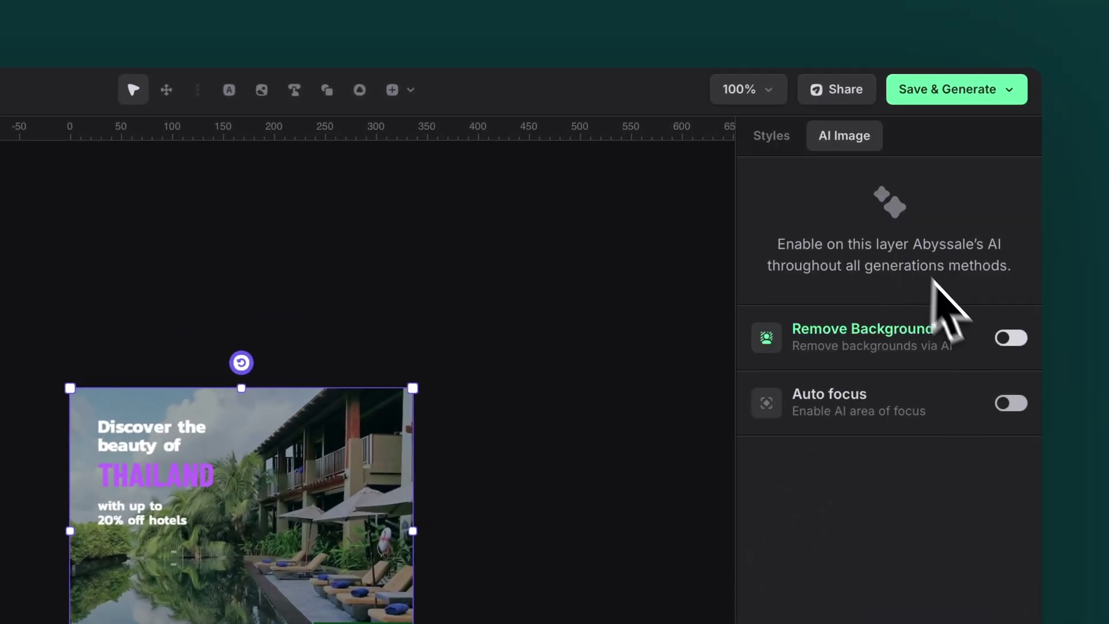
left_click(982, 407)
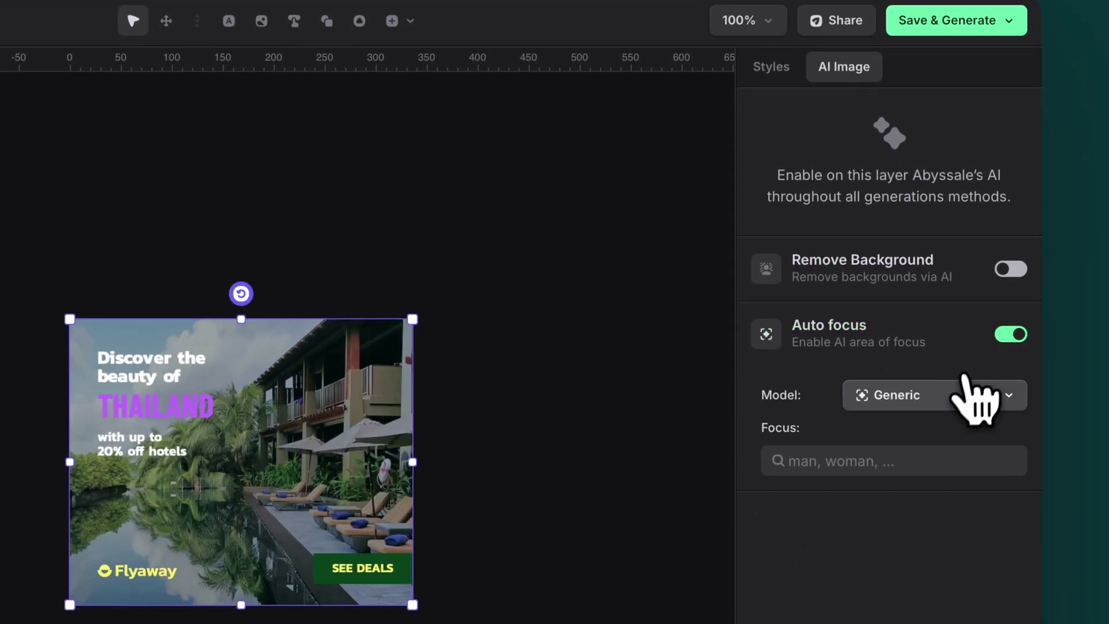
left_click(951, 395)
left_click(952, 398)
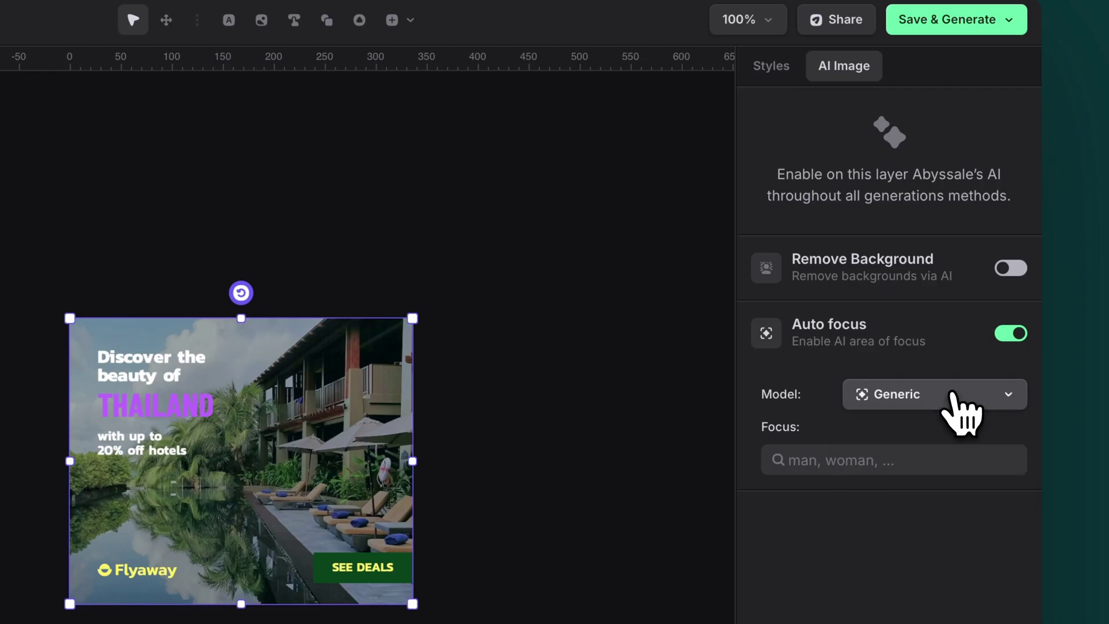
left_click(771, 68)
left_click(664, 190)
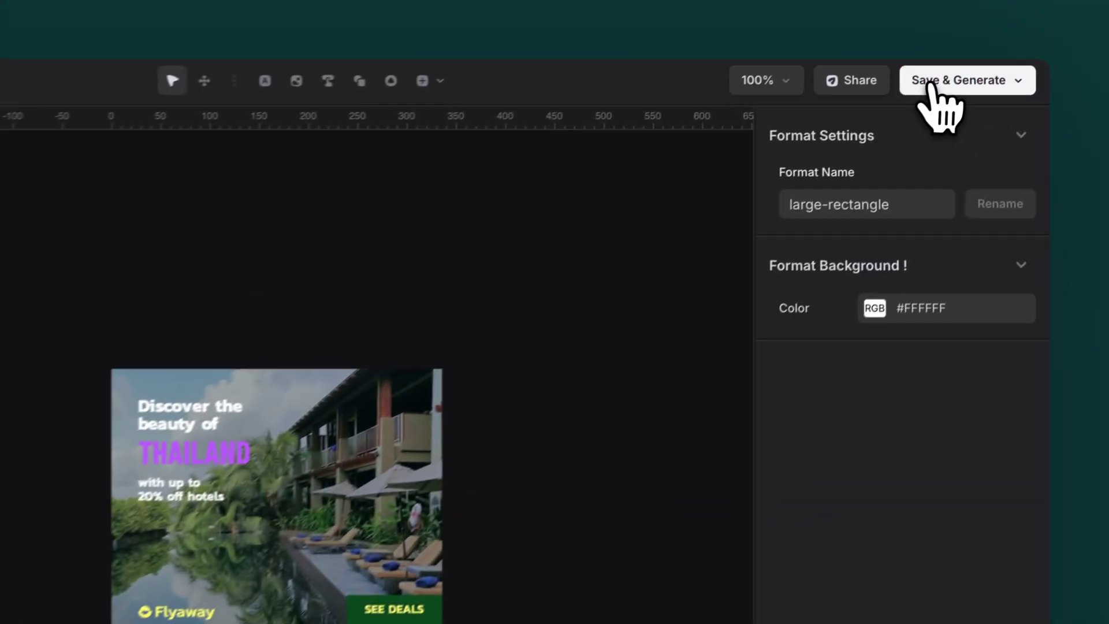
left_click(1024, 13)
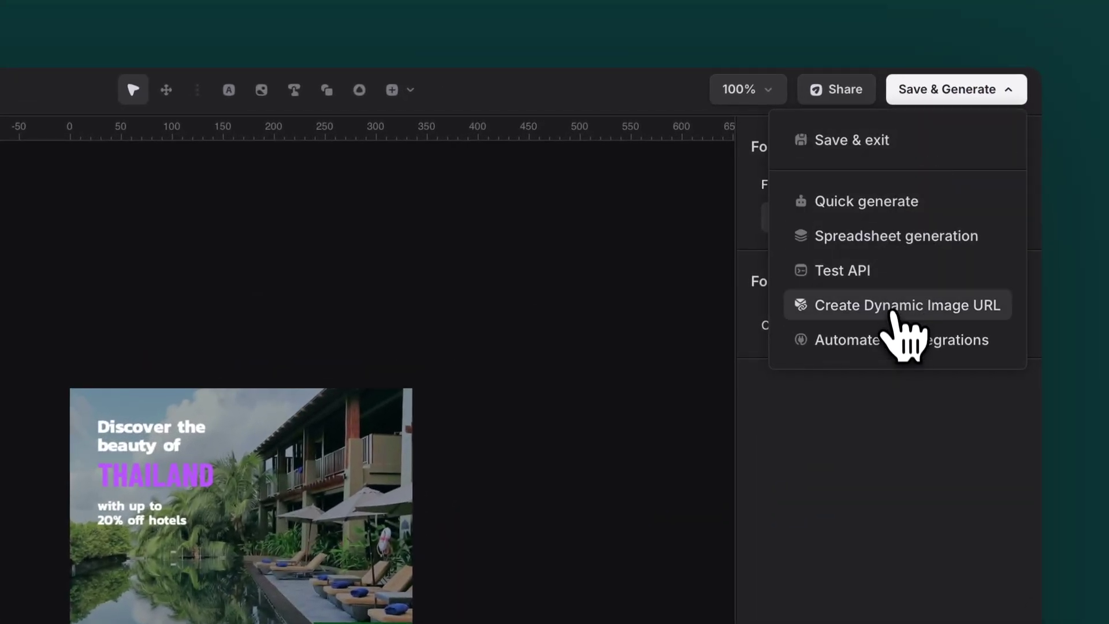
left_click(706, 421)
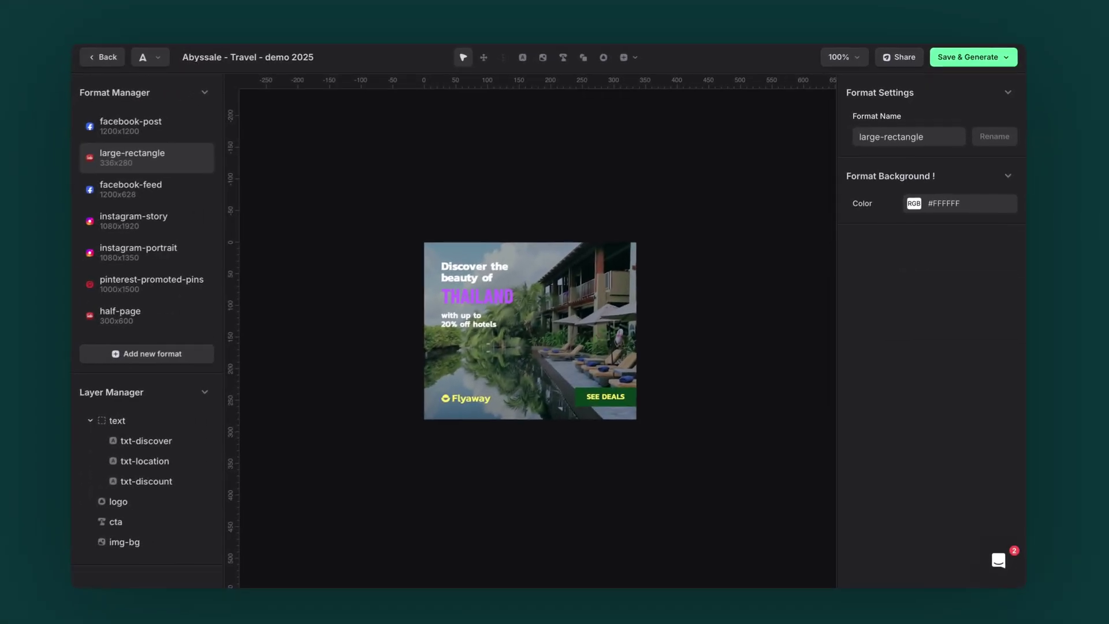